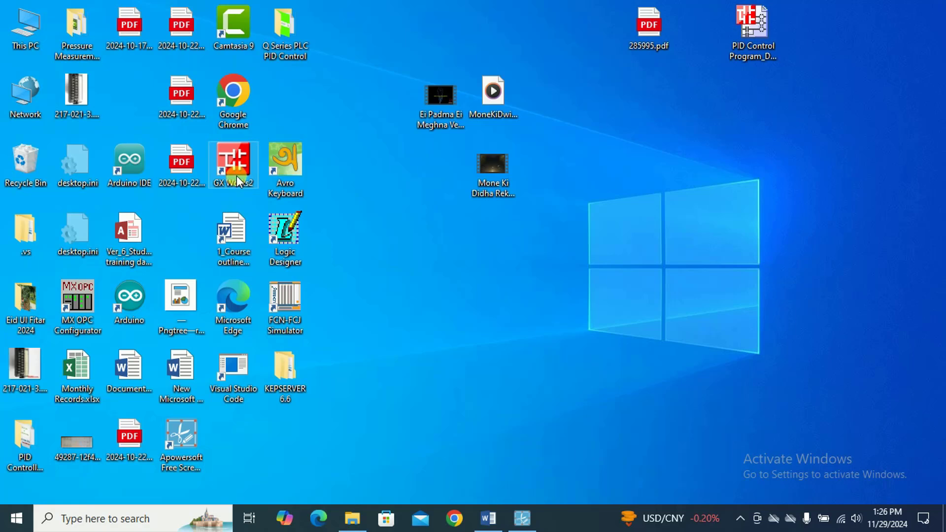
Step: Launch GX Works2 and create a new QCPU (Q mode) Simple Project for the Q03UDE in Ladder language
double_click(238, 167)
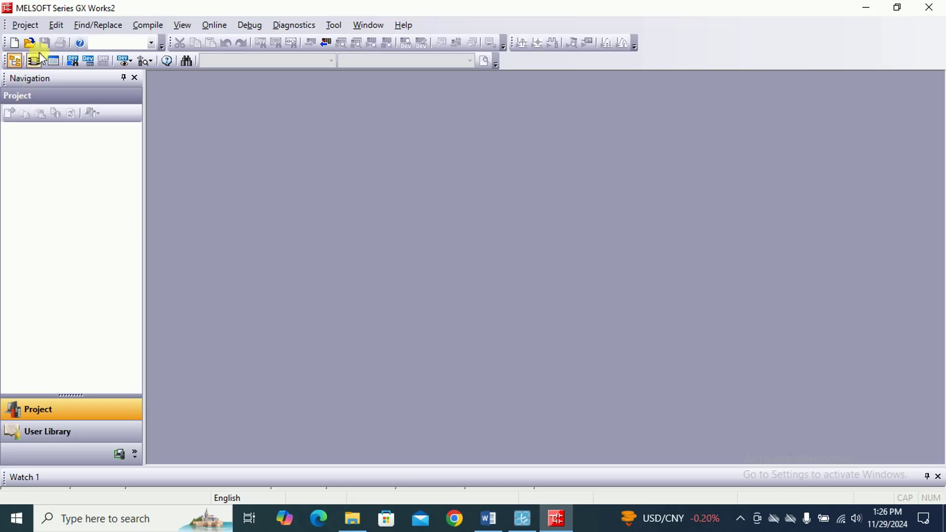
click(25, 25)
click(54, 40)
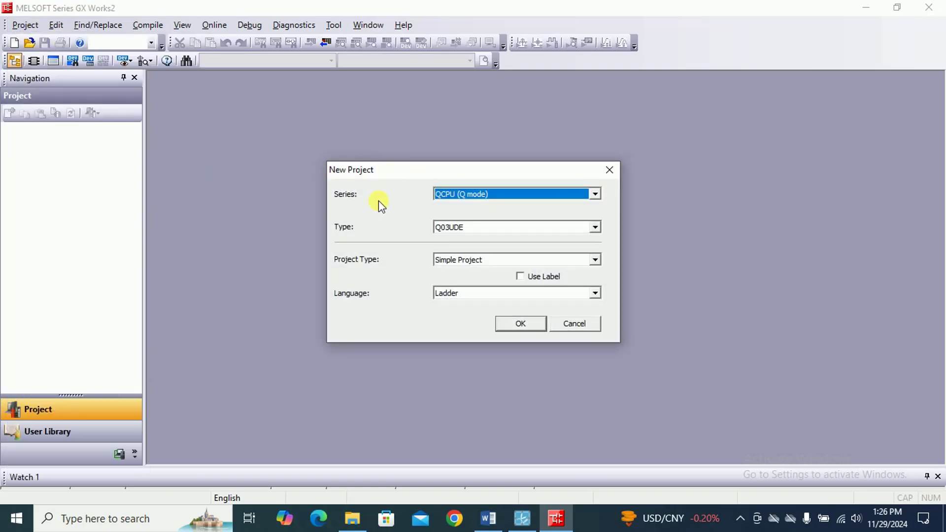
click(522, 327)
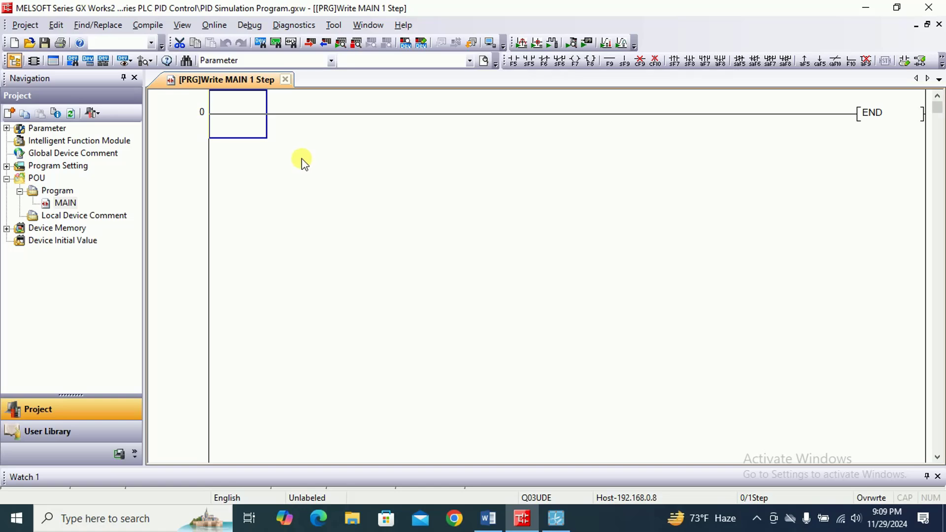
Step: Insert an SM402 contact at the start of the first rung of the MAIN program
double_click(240, 132)
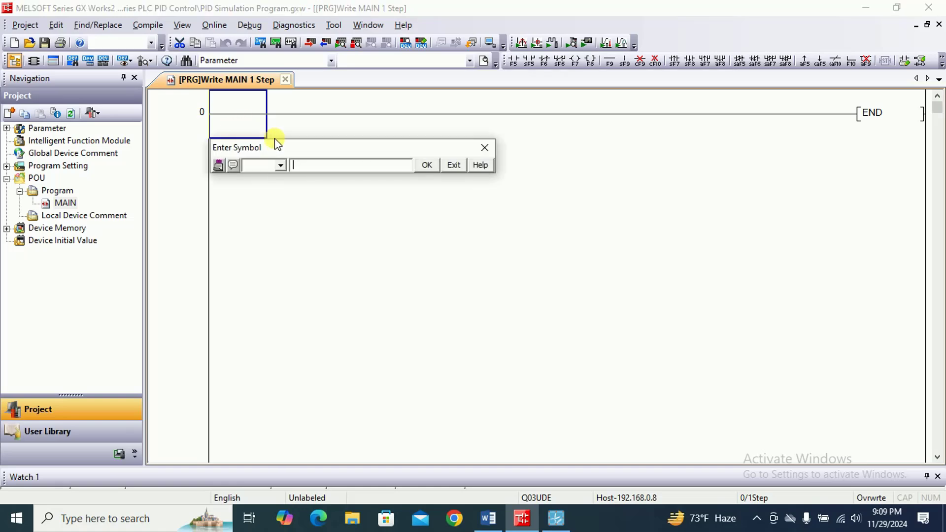
text(sm402)
key(Return)
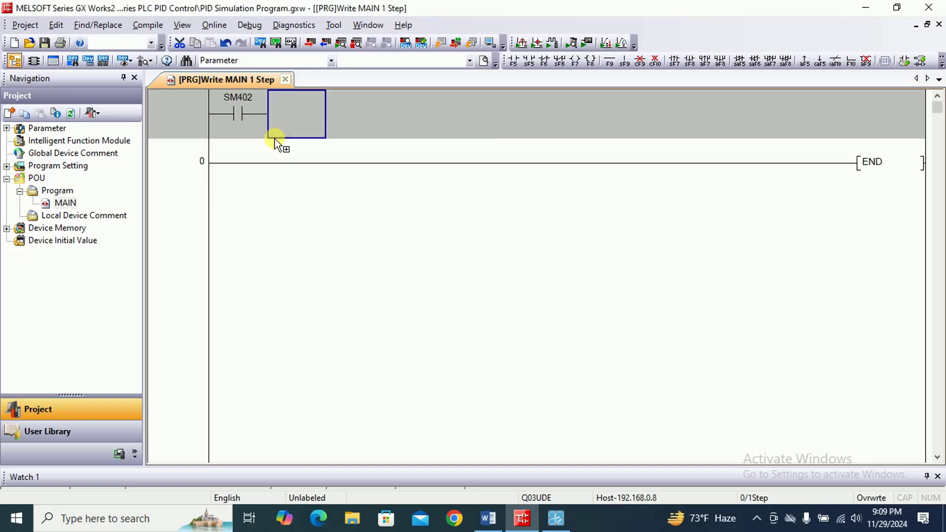
Step: Add the S.PIDINIT D500 instruction as the output of the SM402 rung
double_click(303, 117)
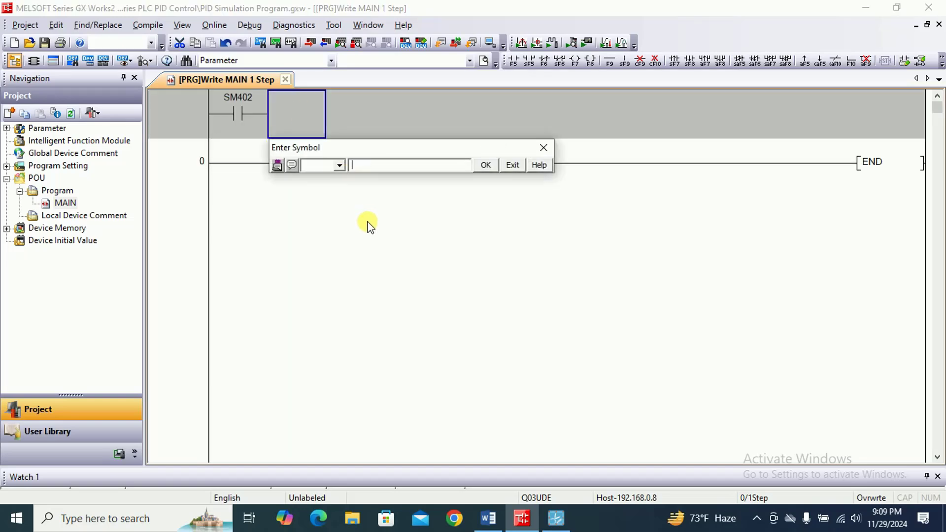
text(pid)
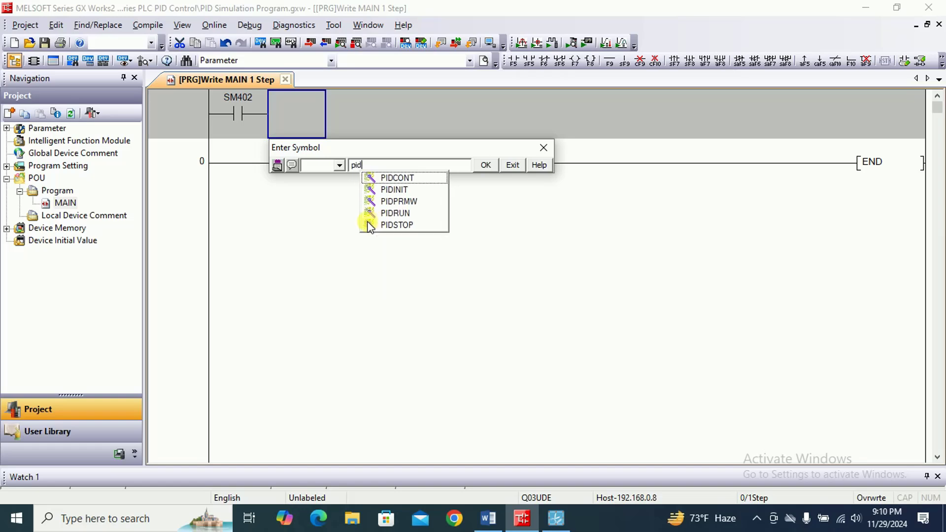
click(404, 189)
click(404, 188)
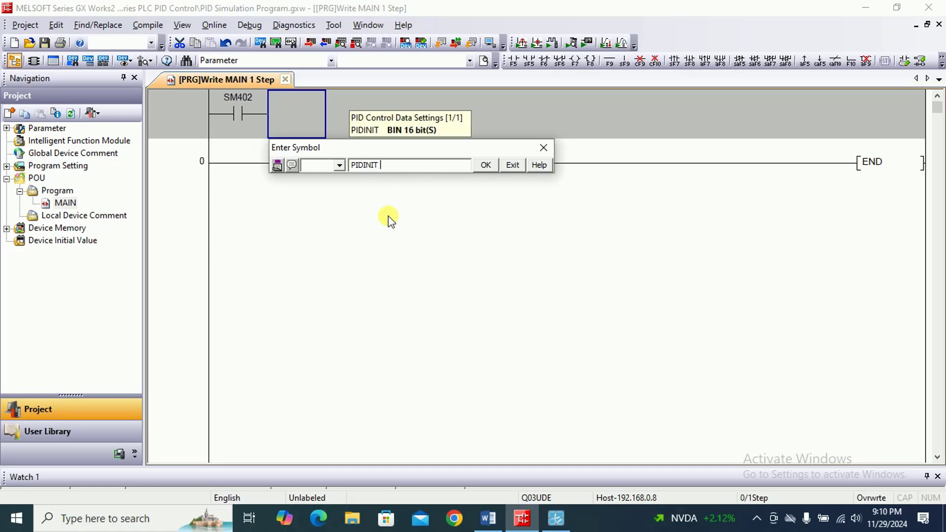
key(Home)
text(s.)
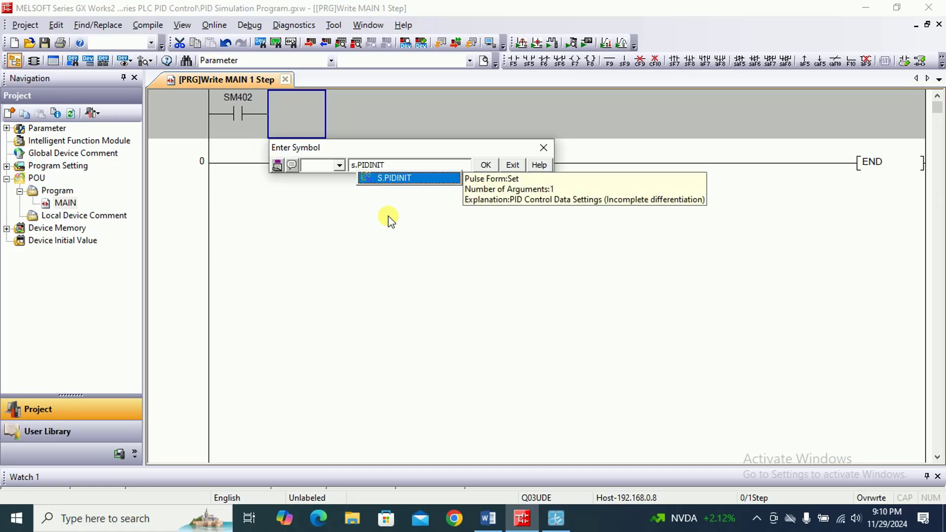
key(Right)
key(Right)
key(Right)
text(d5)
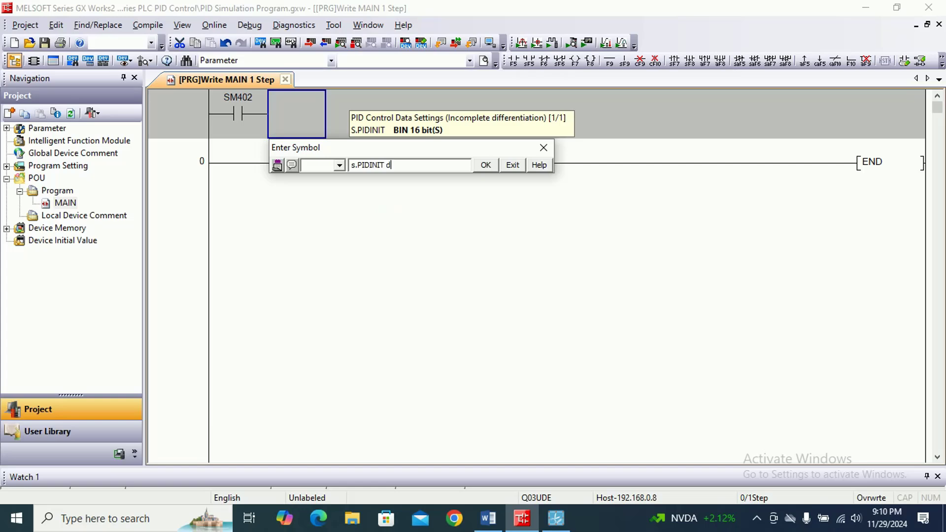
text(00)
click(486, 165)
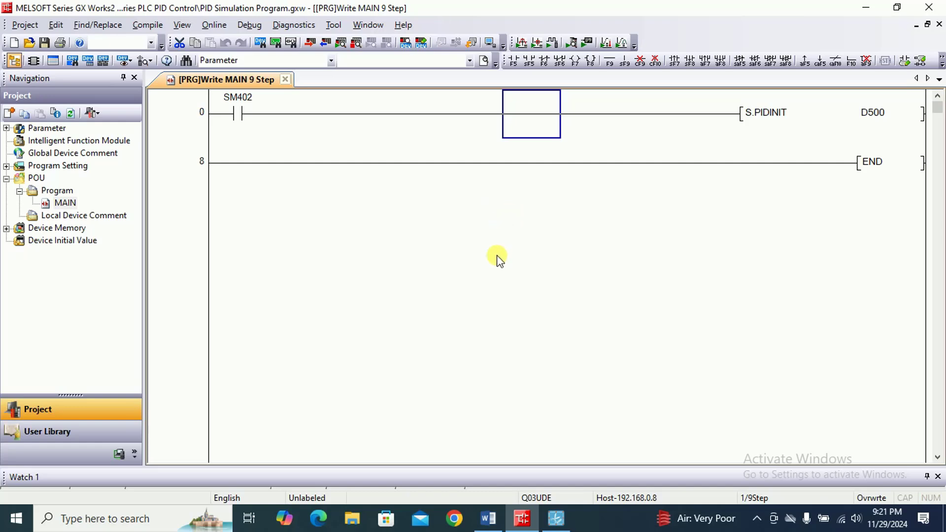
Step: Draw a vertical branch line one row down from the middle of the SM402 rung
double_click(534, 125)
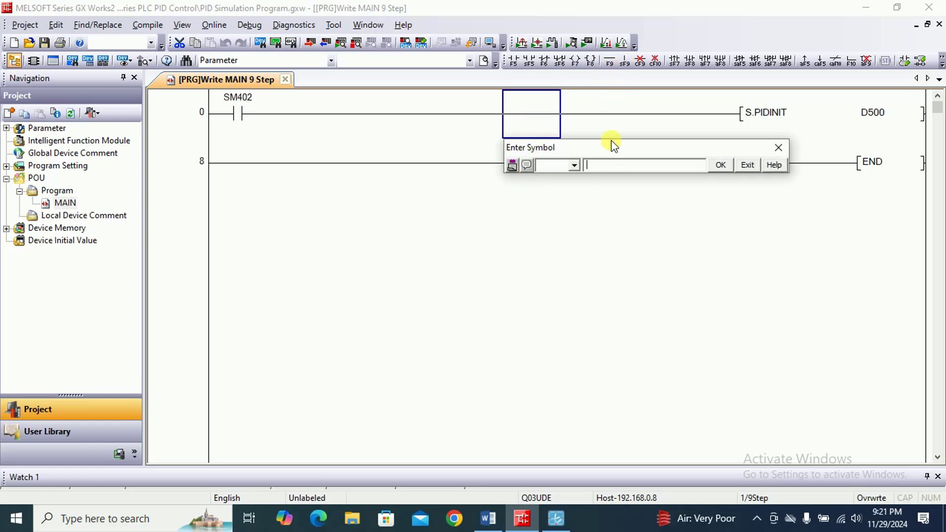
click(747, 165)
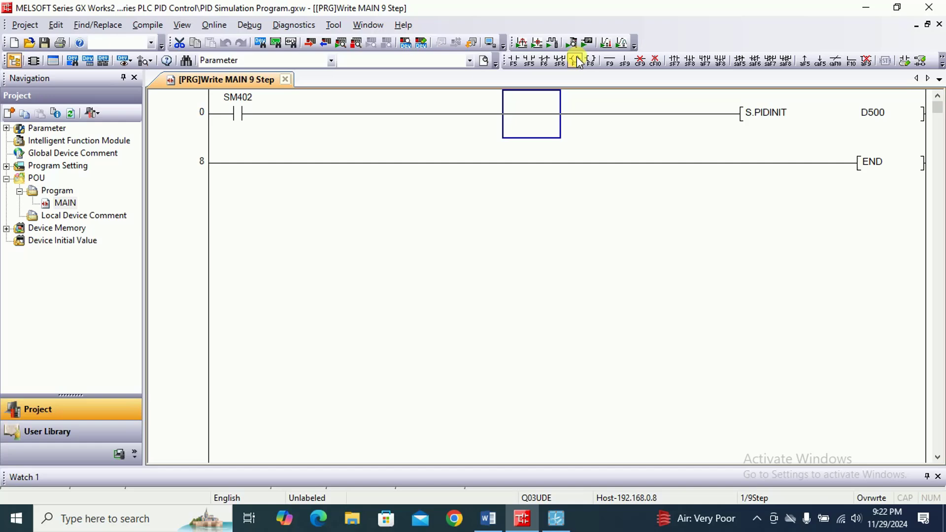
click(626, 60)
click(586, 165)
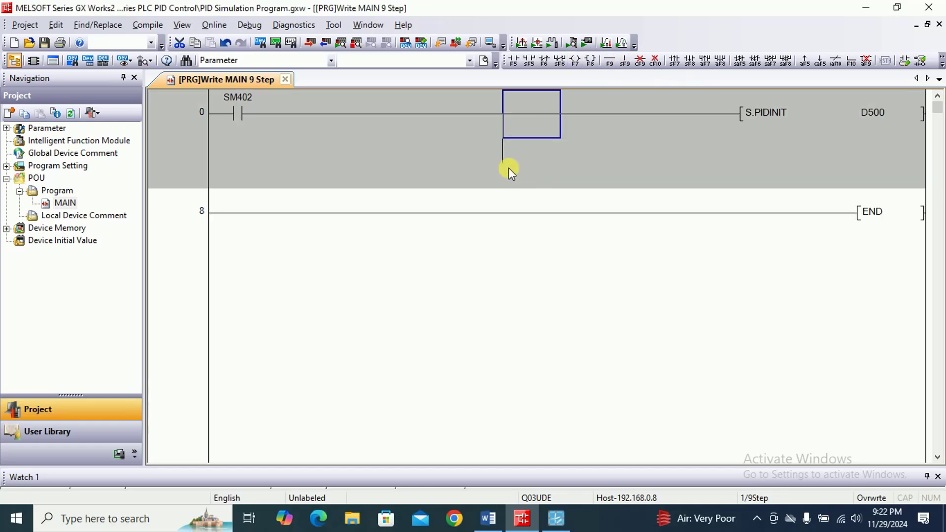
Step: Add a MOV K1 D500 instruction on the new branch below S.PIDINIT
click(526, 160)
double_click(527, 163)
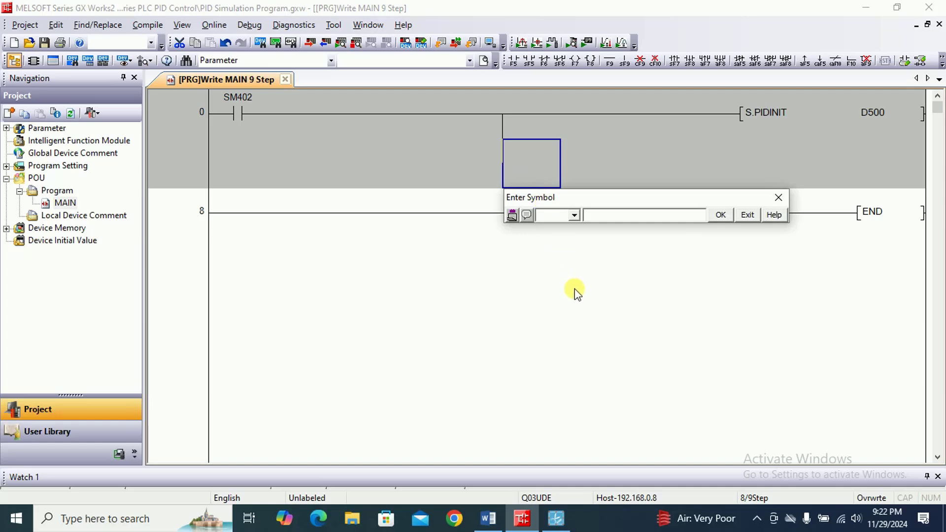
text(mo)
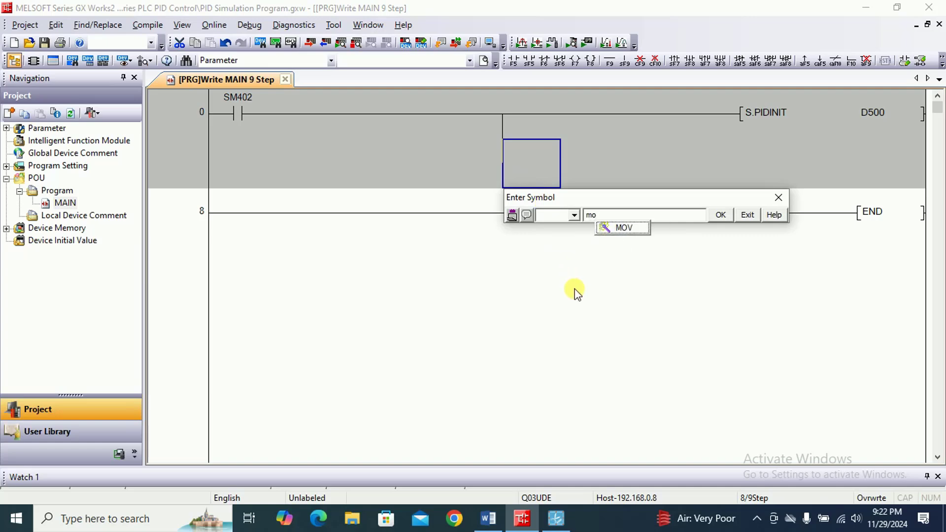
text(v )
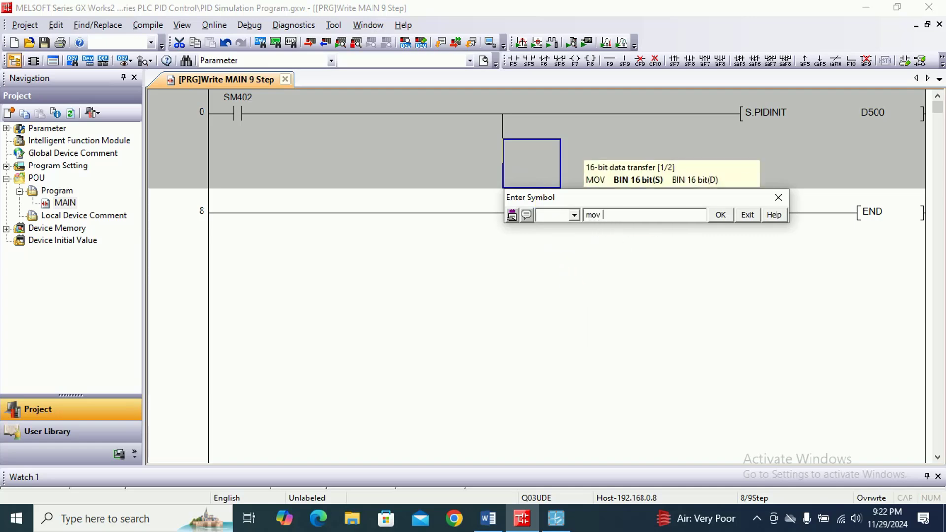
text(k1 )
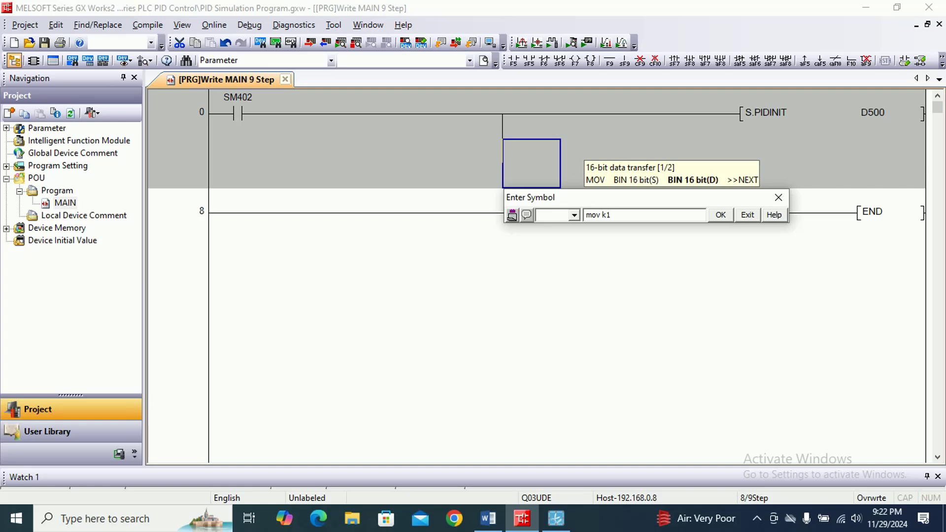
text(d500)
click(720, 215)
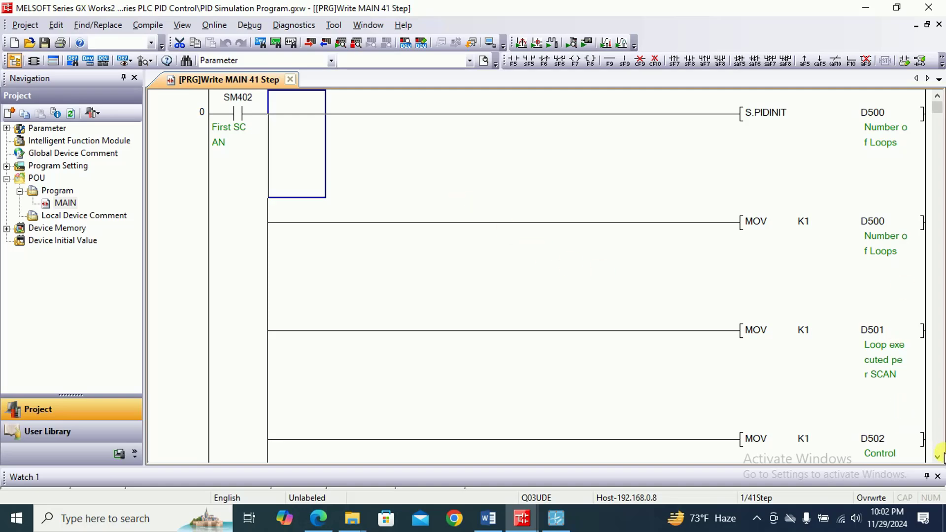
Step: Insert a normally closed M10 contact with the comment "A/M Mode" on a new rung below the S.PIDCONT rung
drag(937, 458, 937, 458)
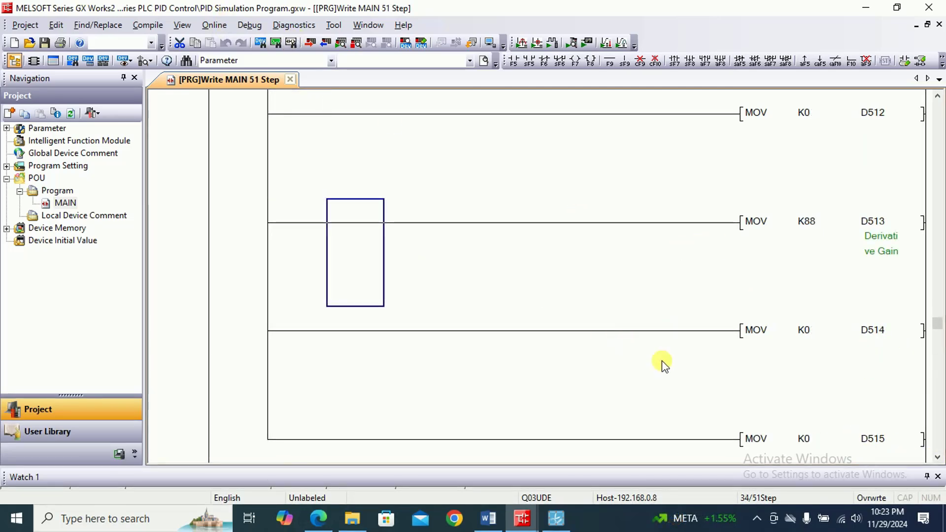
drag(938, 458, 937, 461)
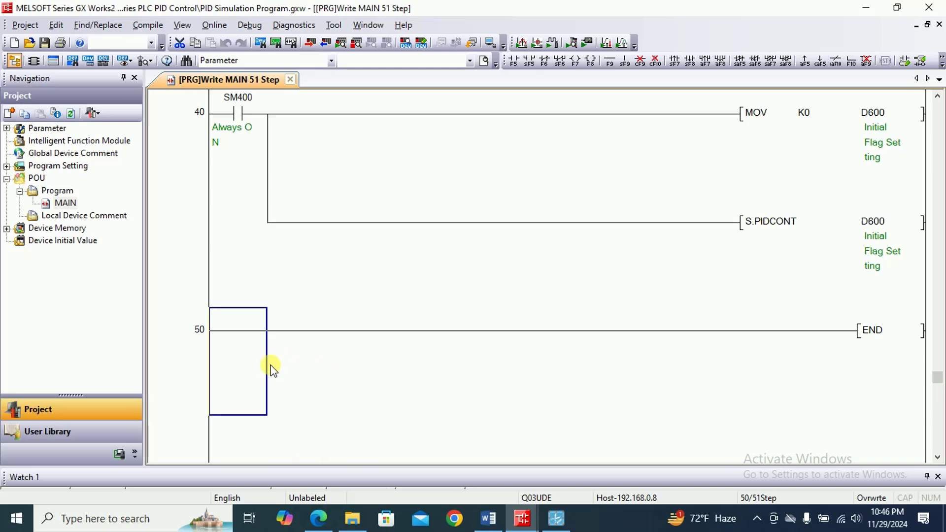
double_click(242, 341)
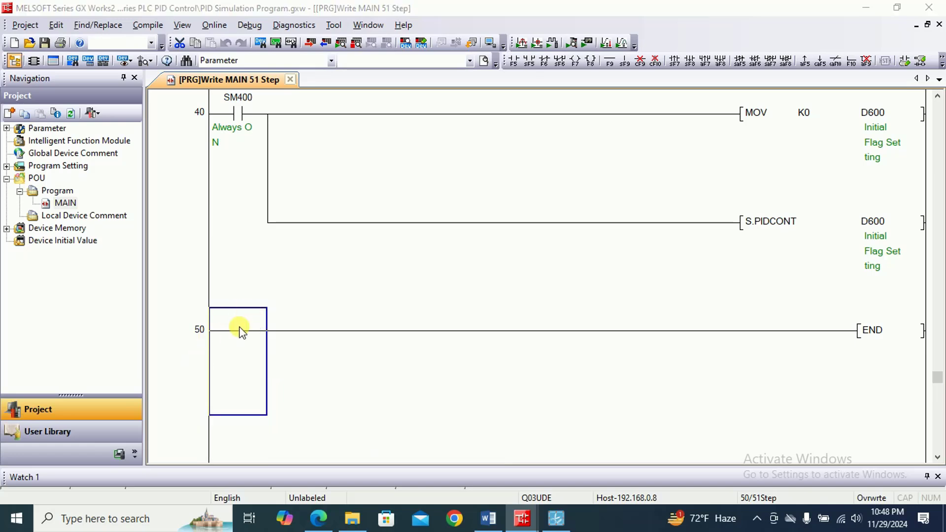
double_click(243, 329)
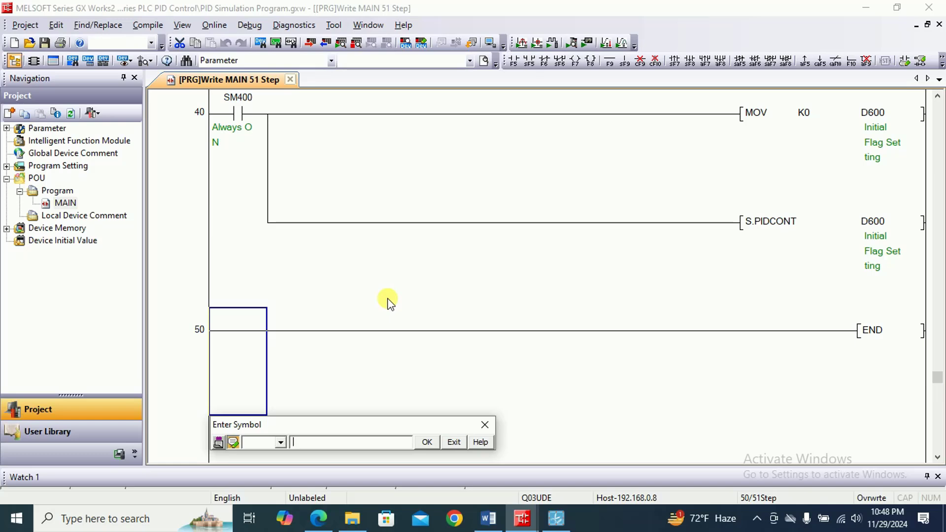
text(m10)
click(281, 442)
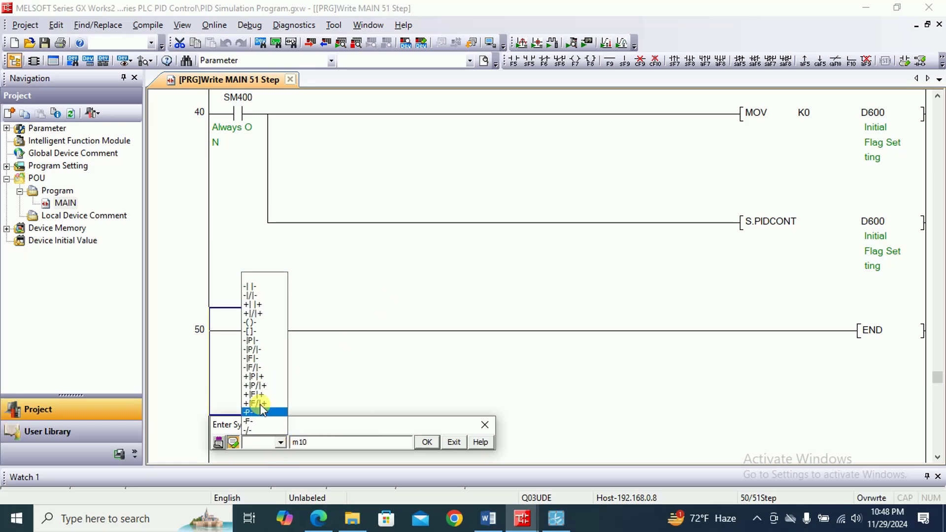
click(261, 294)
click(428, 442)
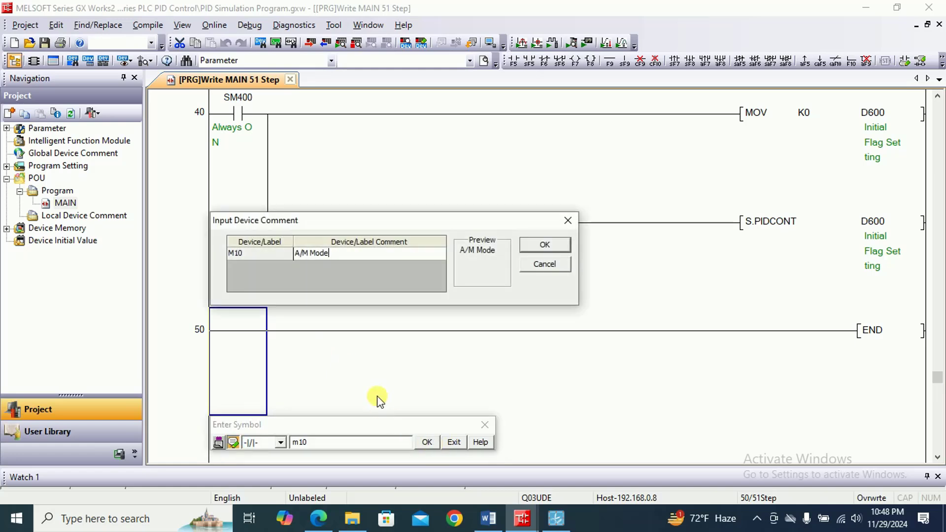
click(542, 245)
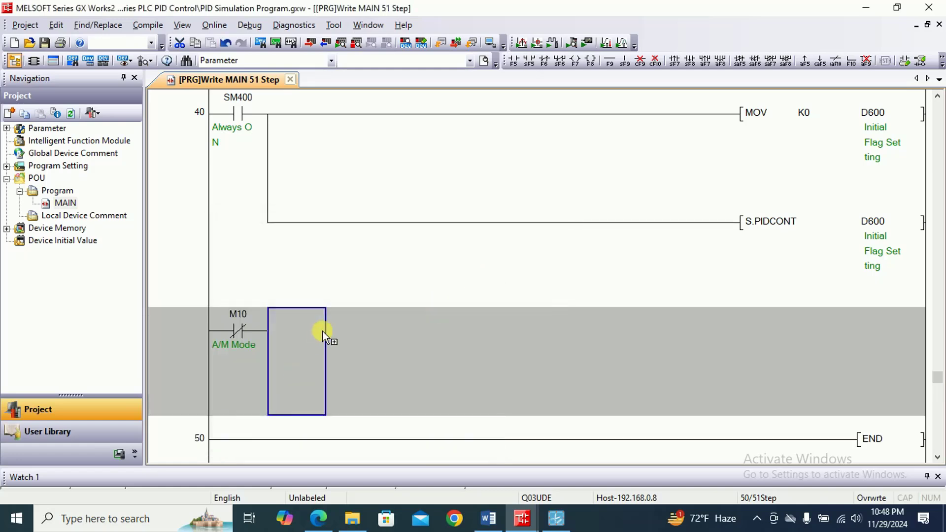
Step: Add a MOV K0 D615 instruction after the normally closed M10 contact, with the comment "Mode" for D615
double_click(303, 339)
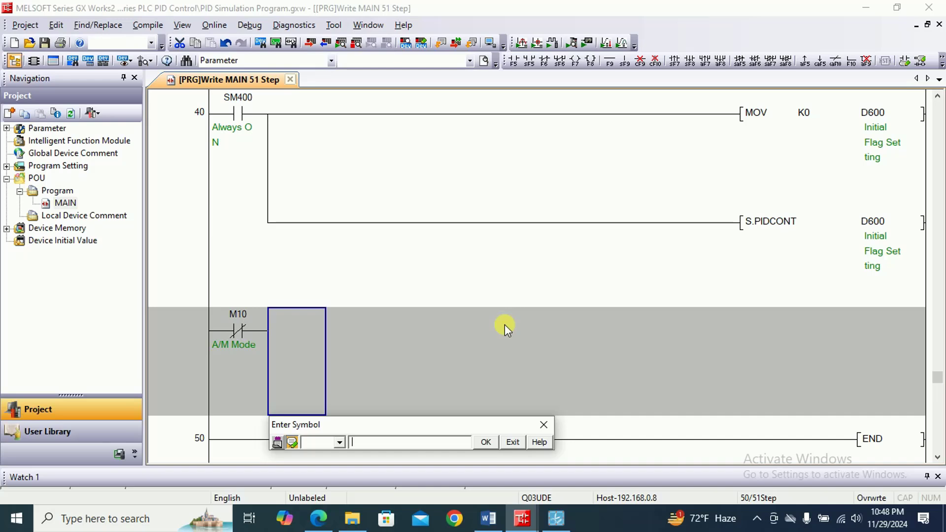
text(mov)
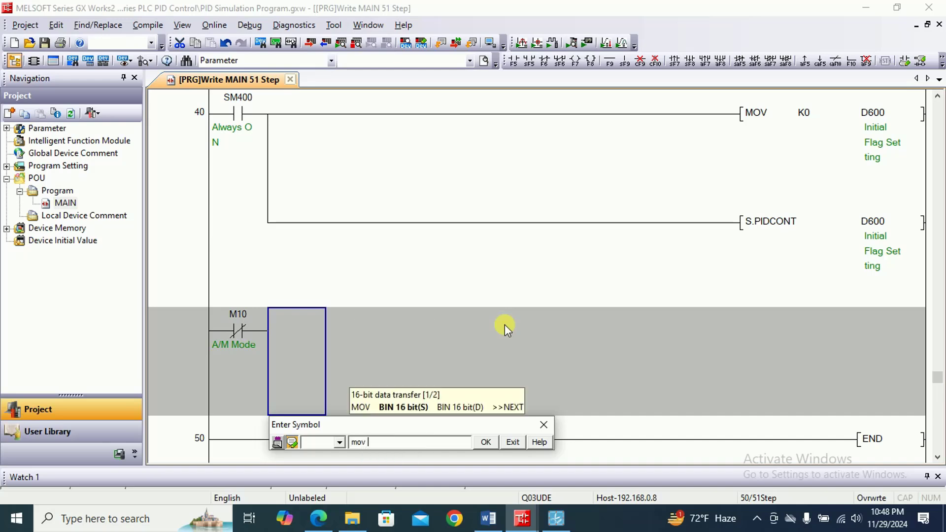
text( k0 d)
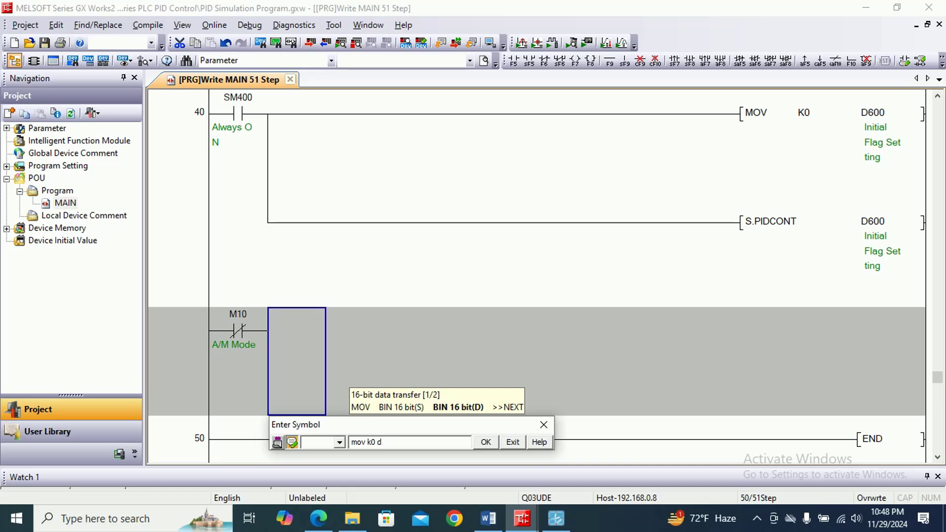
text(615)
click(484, 442)
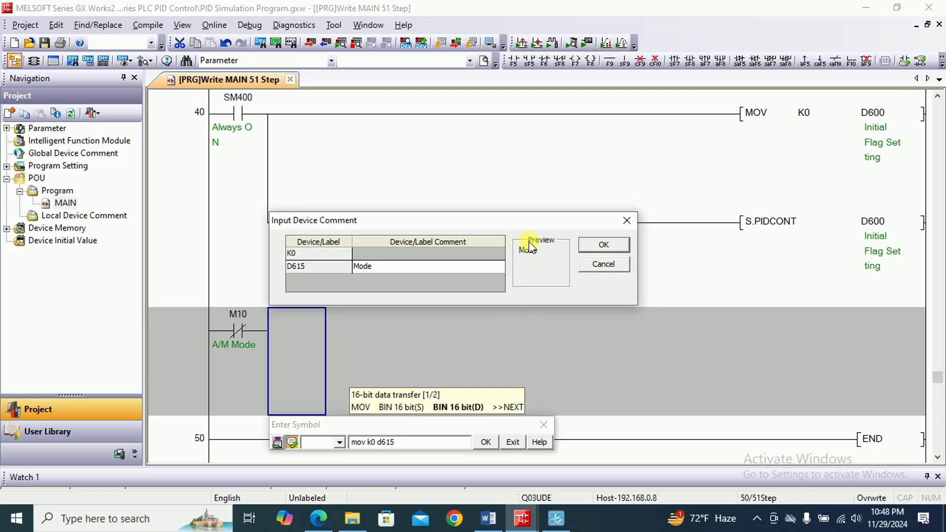
click(602, 245)
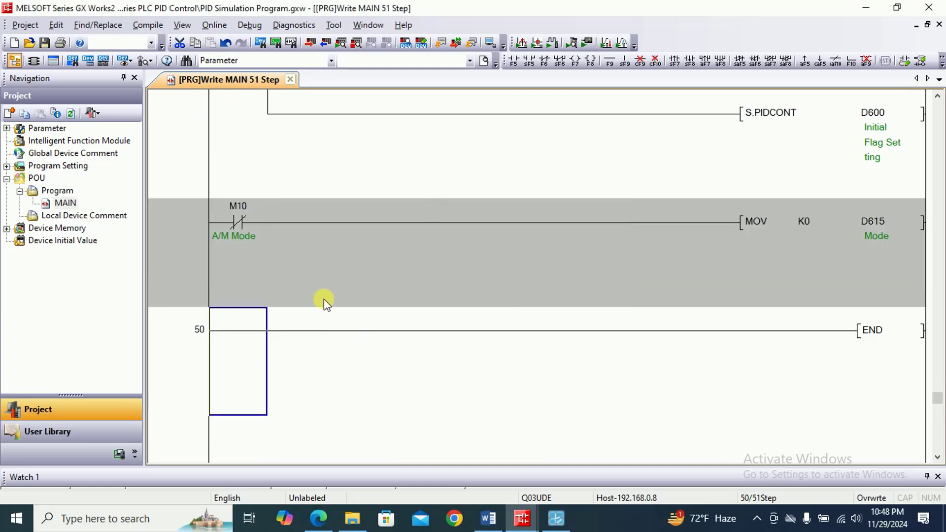
Step: Insert a normally open M10 contact on a new rung below the MOV K0 D615 rung, keeping its "A/M Mode" comment
double_click(242, 333)
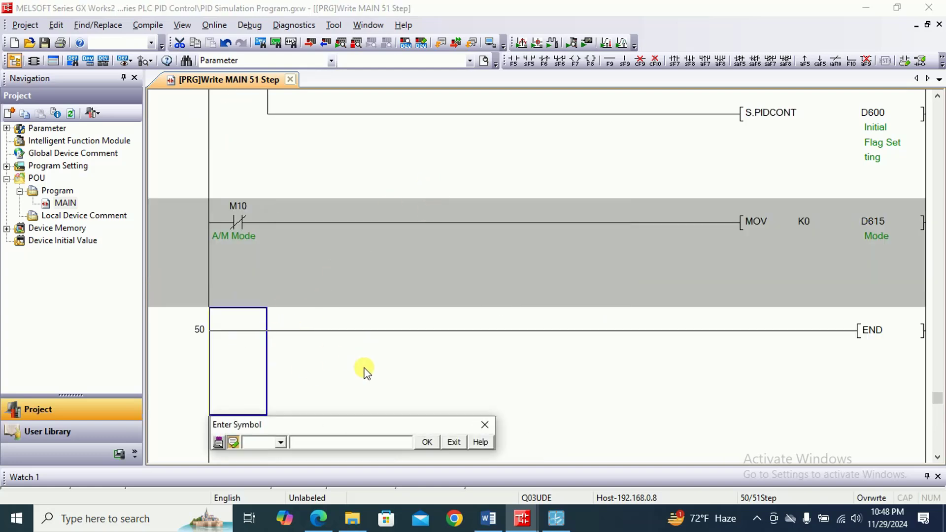
text(m)
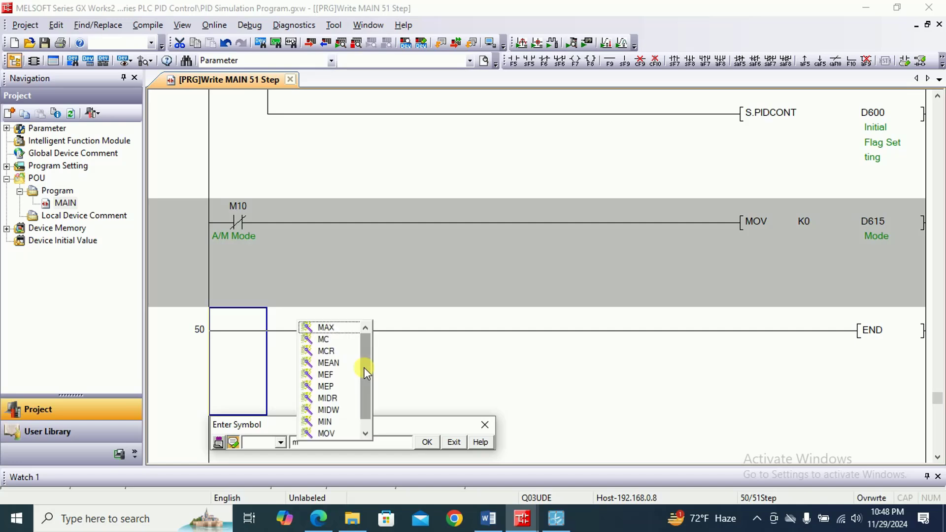
text(10)
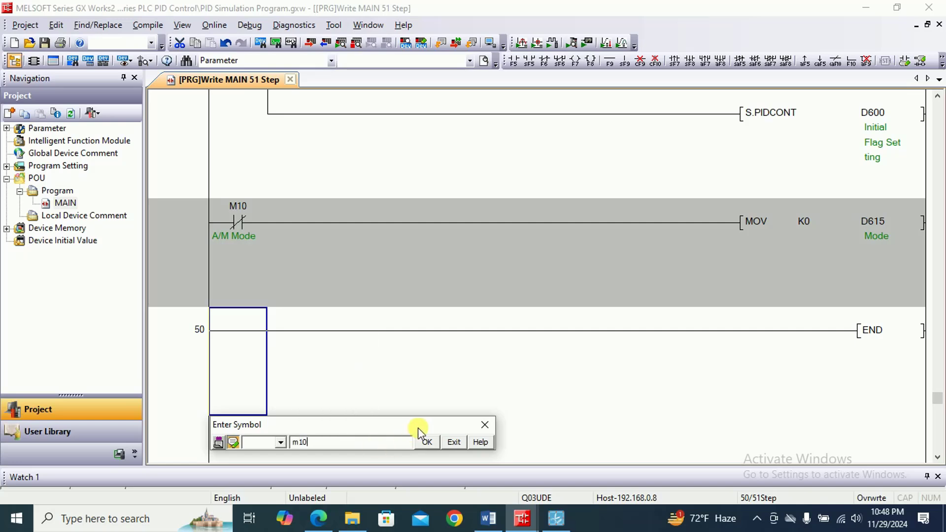
click(426, 441)
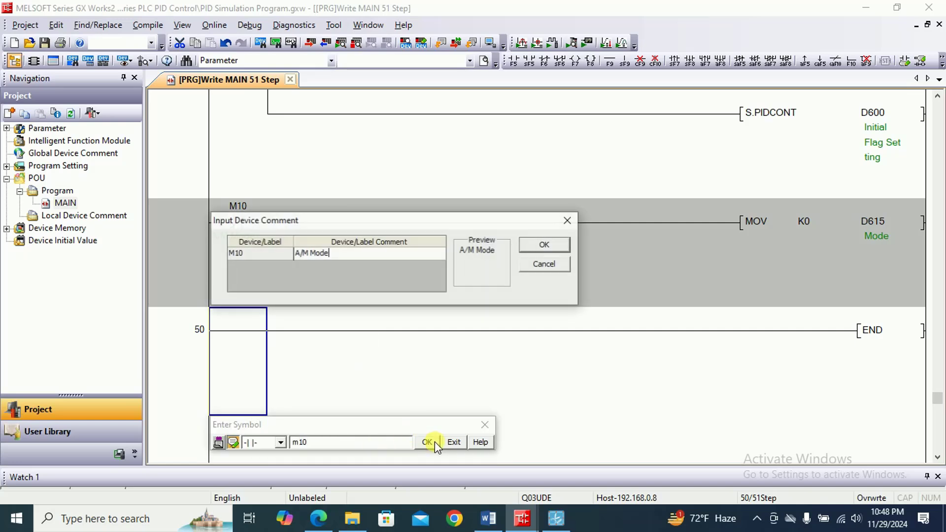
click(549, 243)
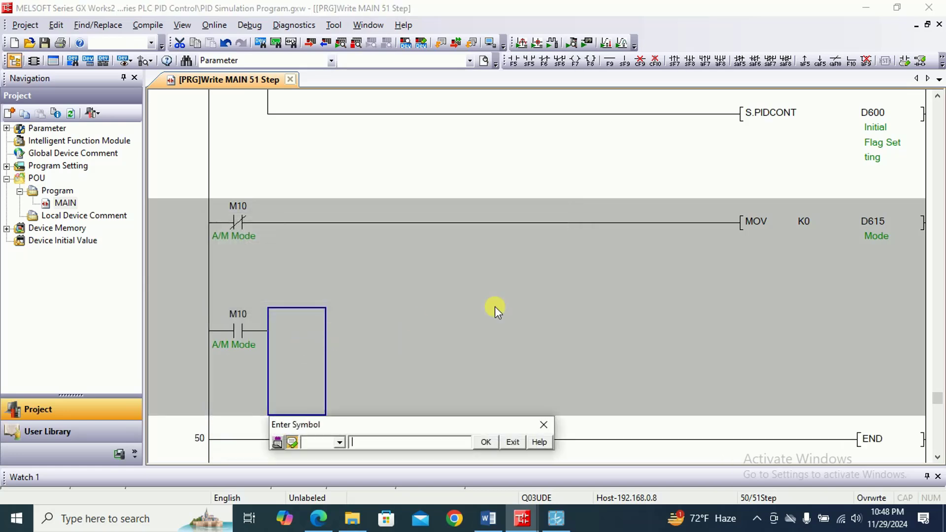
Step: Add a MOV K1 D615 instruction after the normally open M10 contact, keeping the comment "Mode" for D615
text(mov )
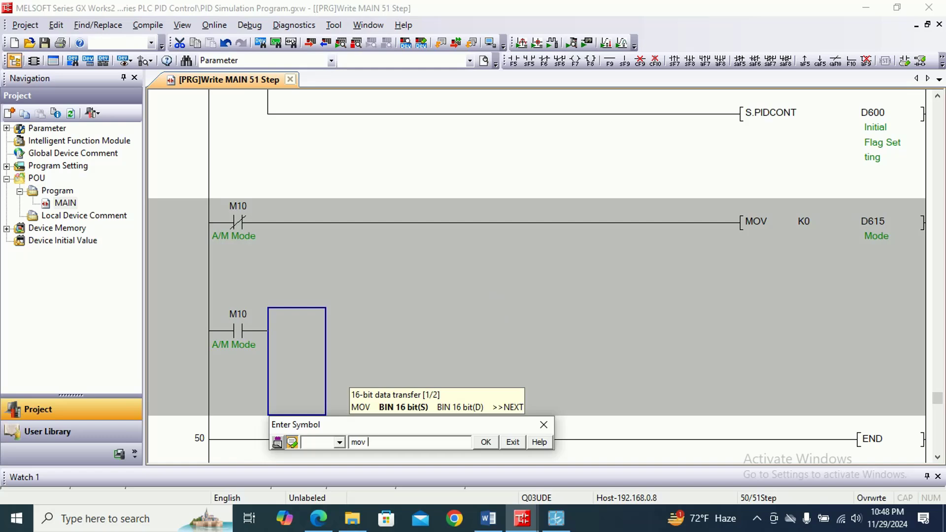
text(k1)
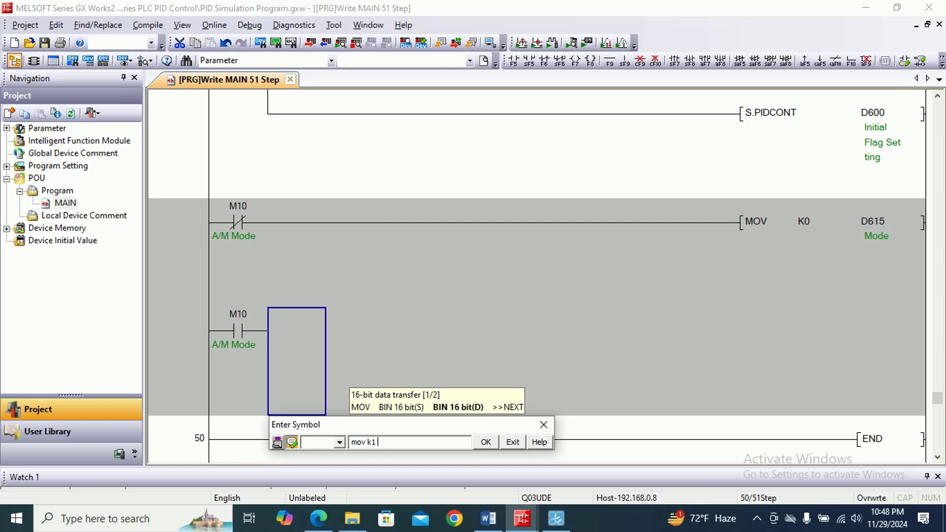
text( d615)
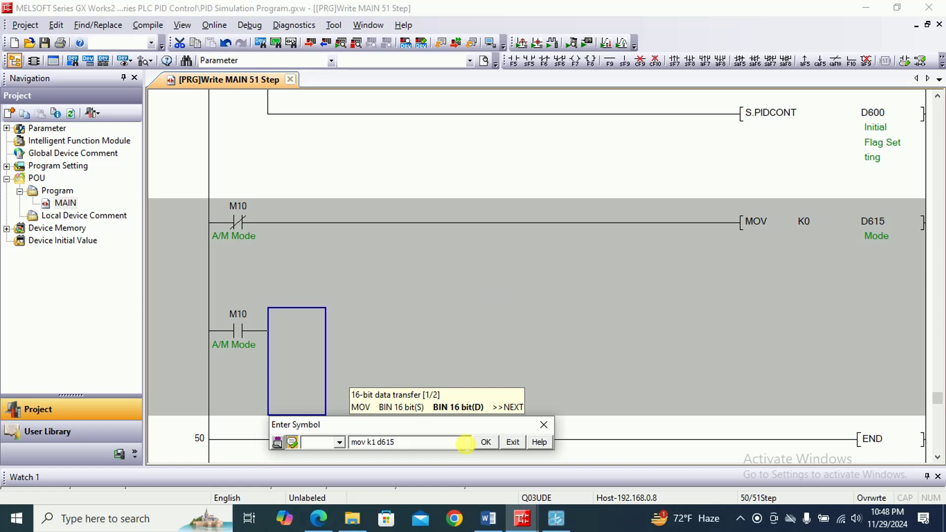
click(487, 441)
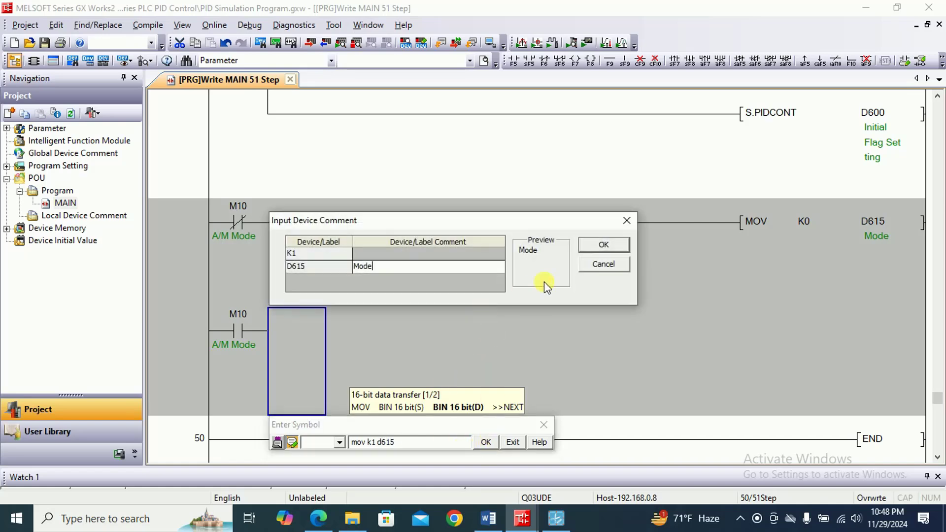
click(609, 247)
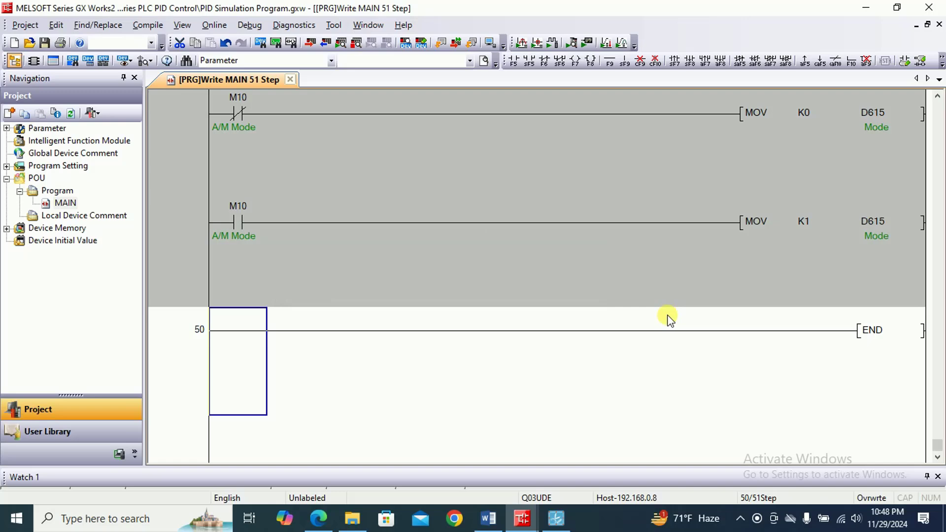
Step: Build the MAIN program to convert the newly added M10 rungs
click(936, 96)
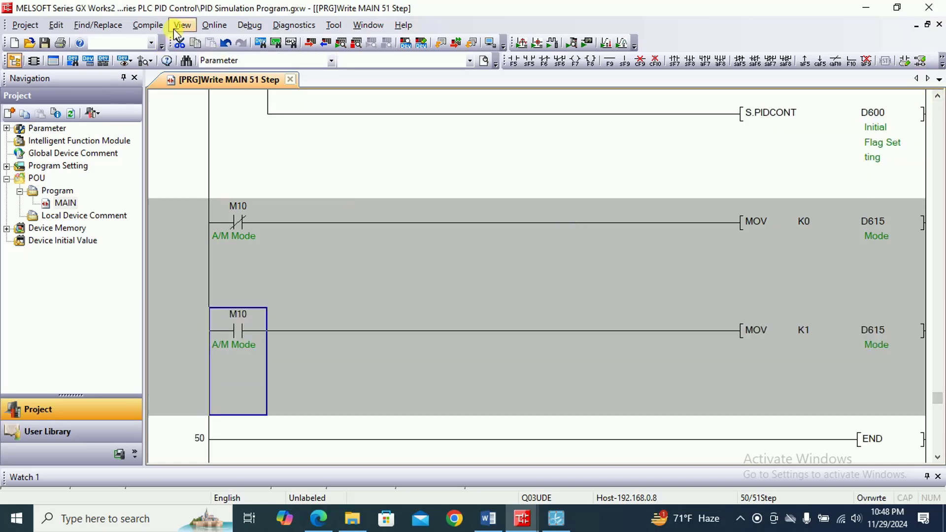
click(146, 25)
click(182, 46)
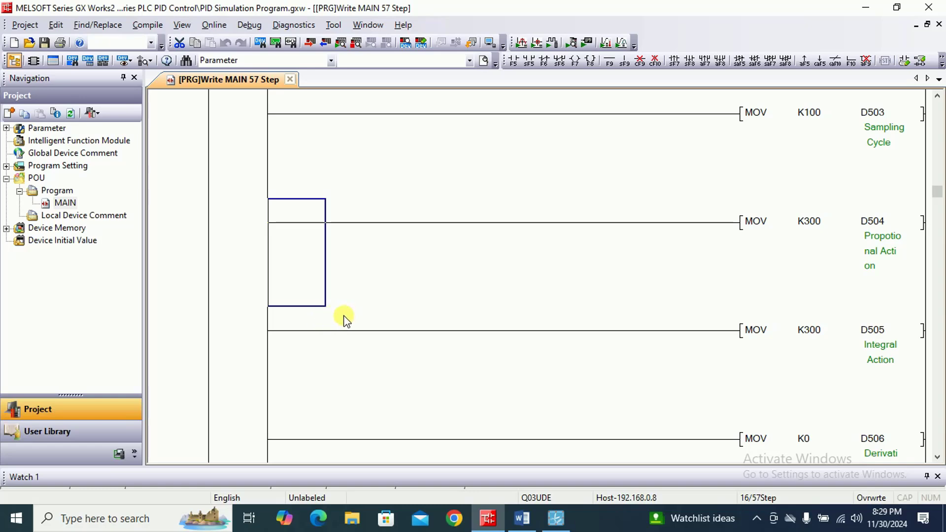
Step: Add a new ladder program named ioprmtr to the project's Program folder
click(59, 191)
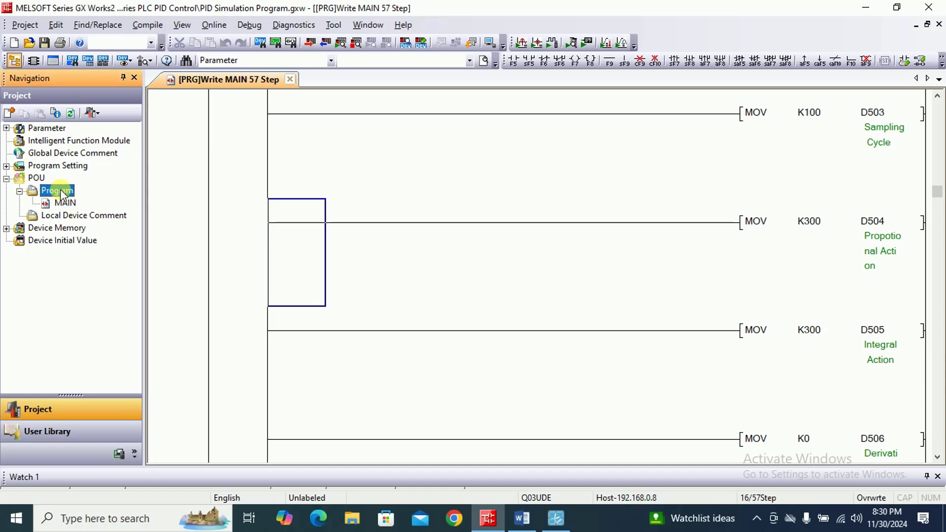
right_click(61, 193)
click(121, 198)
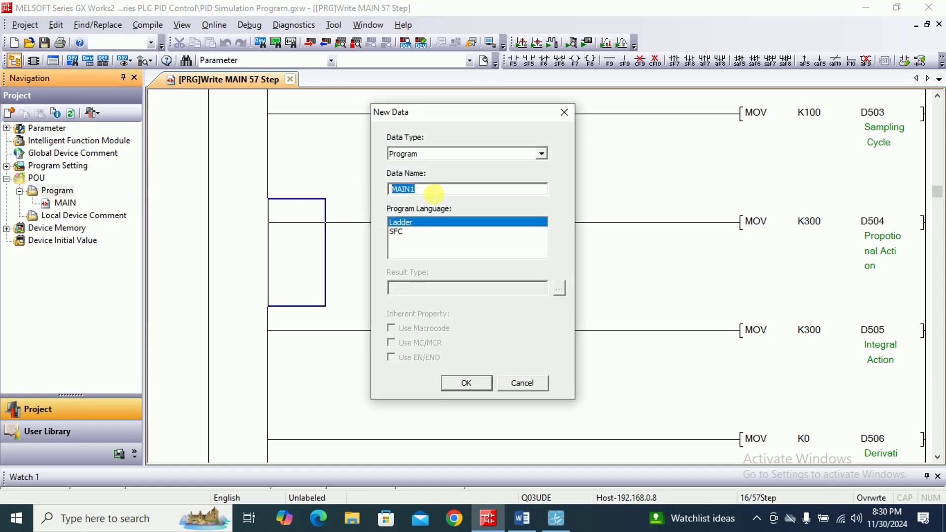
click(432, 195)
key(BackSpace)
key(BackSpace)
key(BackSpace)
key(BackSpace)
key(BackSpace)
text(p)
key(BackSpace)
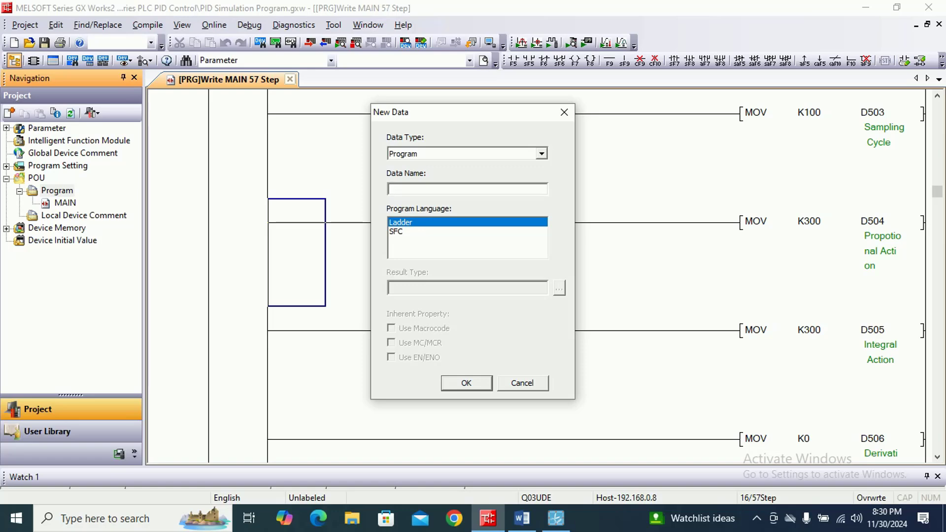
text(io)
key(BackSpace)
text(oprmtr)
click(467, 383)
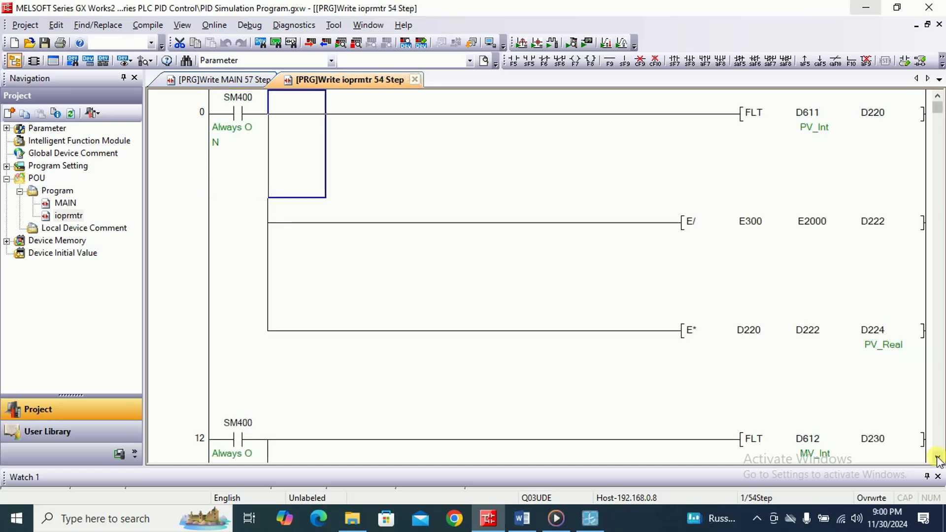
Step: Examine the ioprmtr rungs that scale the PV, MV and SV values and handle the M10 auto/manual mode
scroll(937, 461, down, 5)
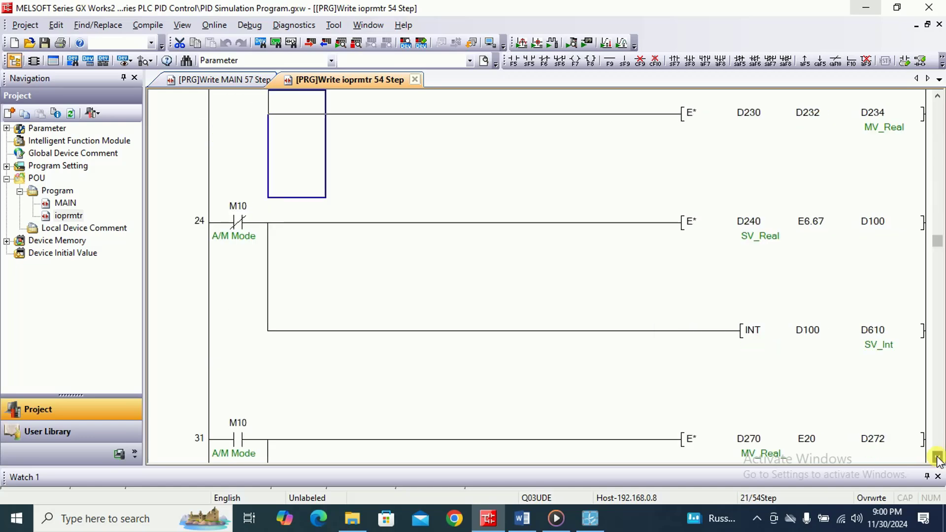
scroll(938, 458, down, 1)
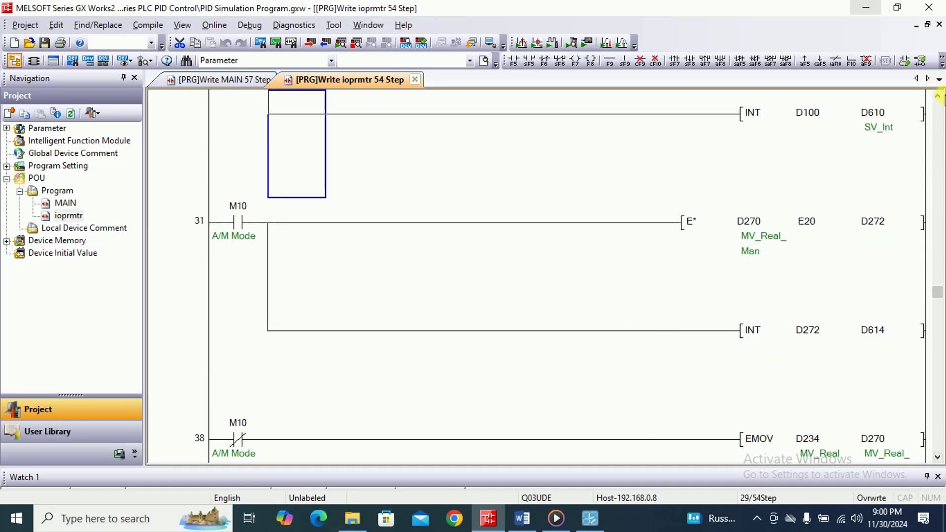
click(938, 95)
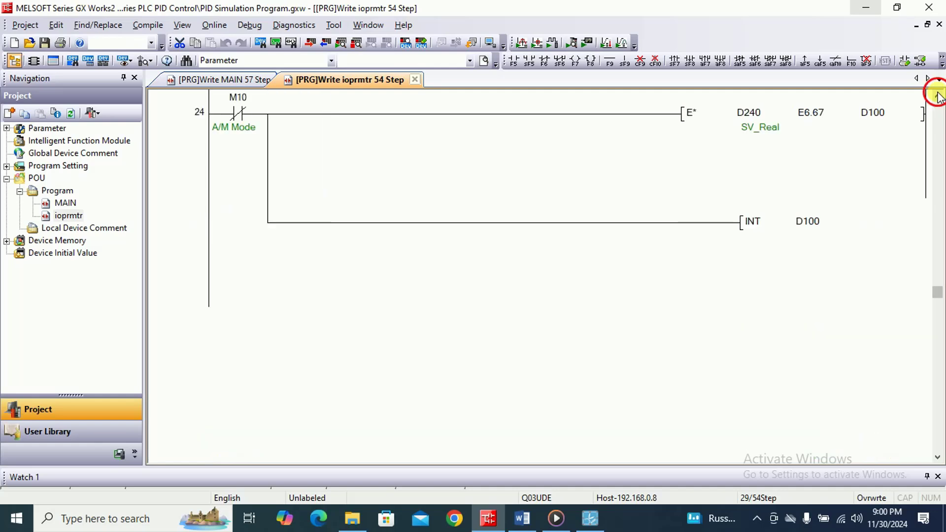
click(937, 95)
click(938, 95)
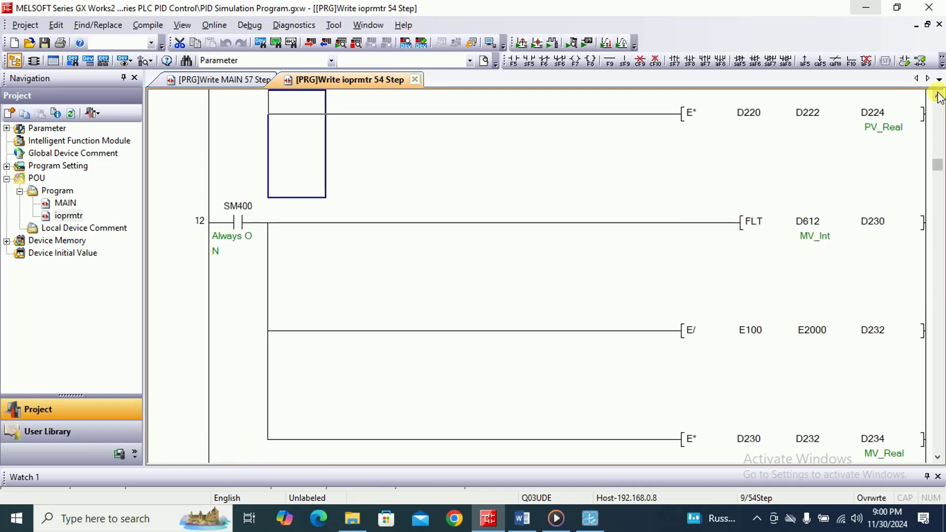
click(937, 95)
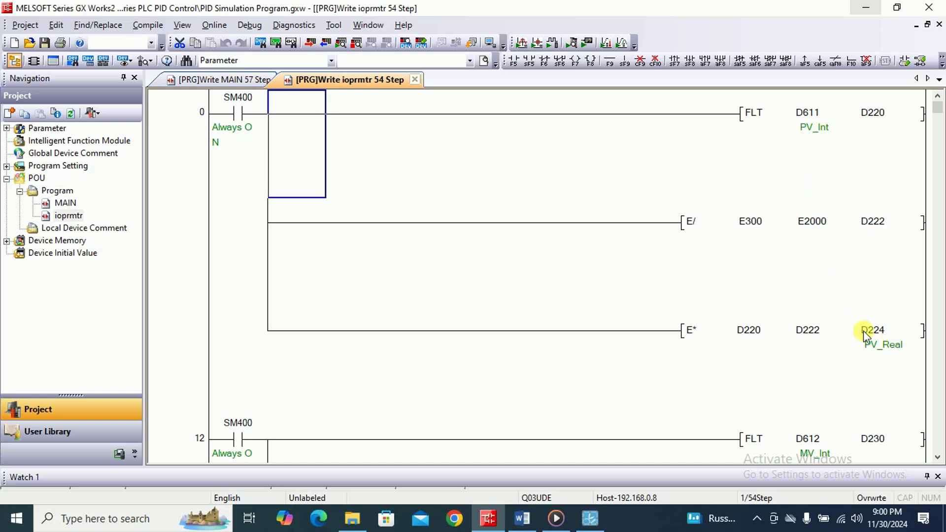
click(938, 459)
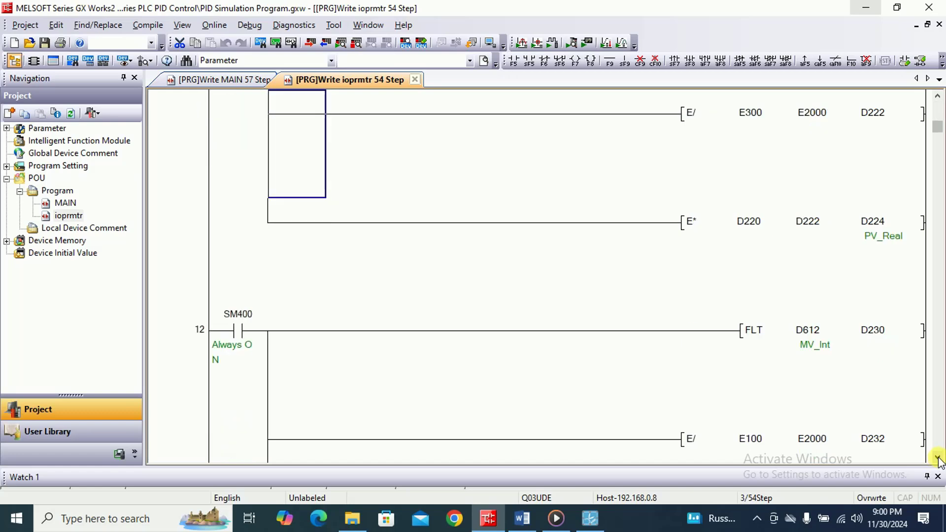
click(937, 459)
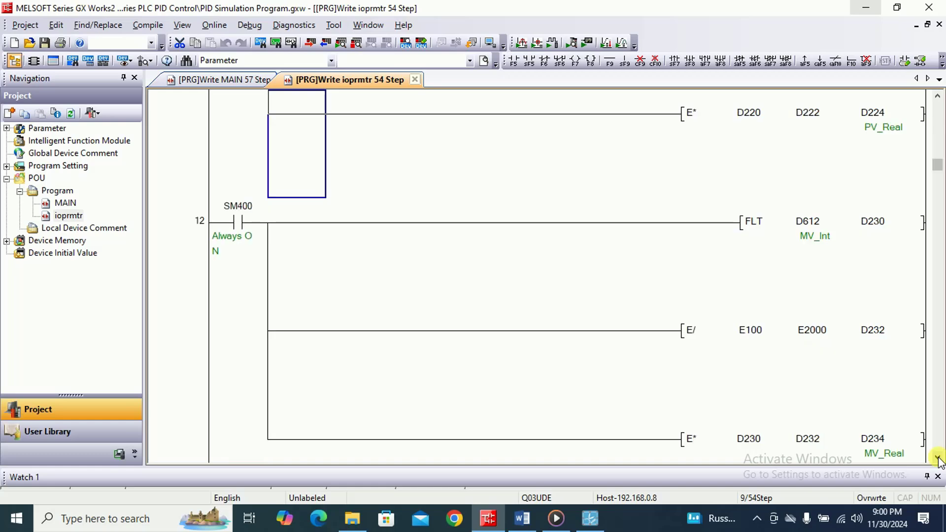
click(937, 459)
click(937, 459)
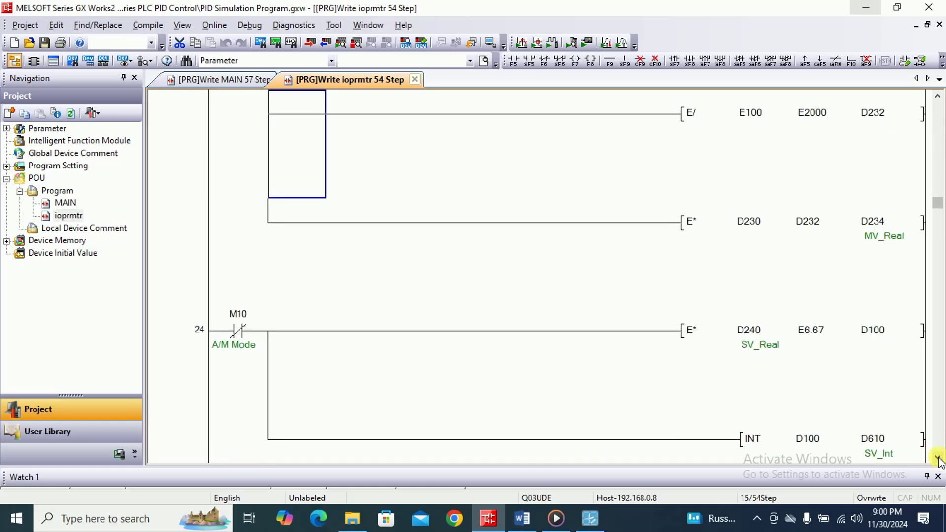
click(937, 459)
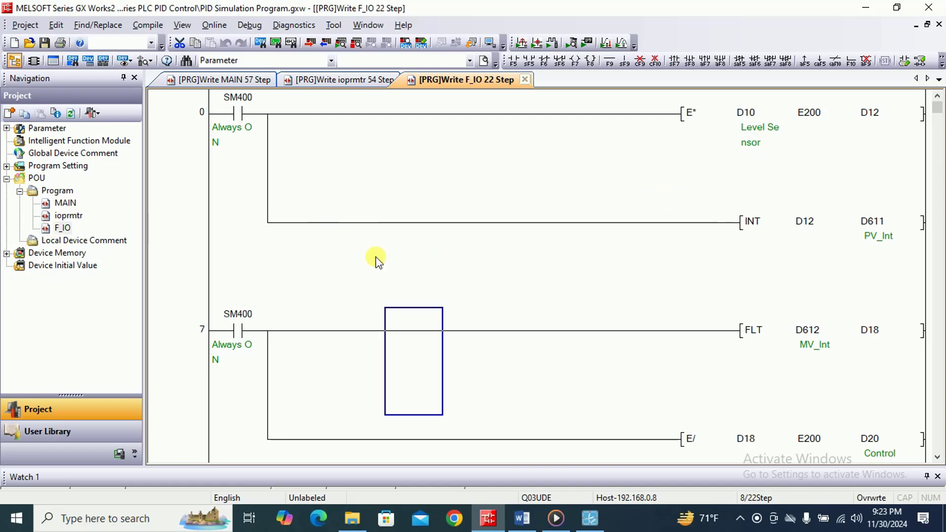
Step: Review the F_IO rungs for the level sensor, control valve and drain valve conversions
click(937, 458)
click(937, 458)
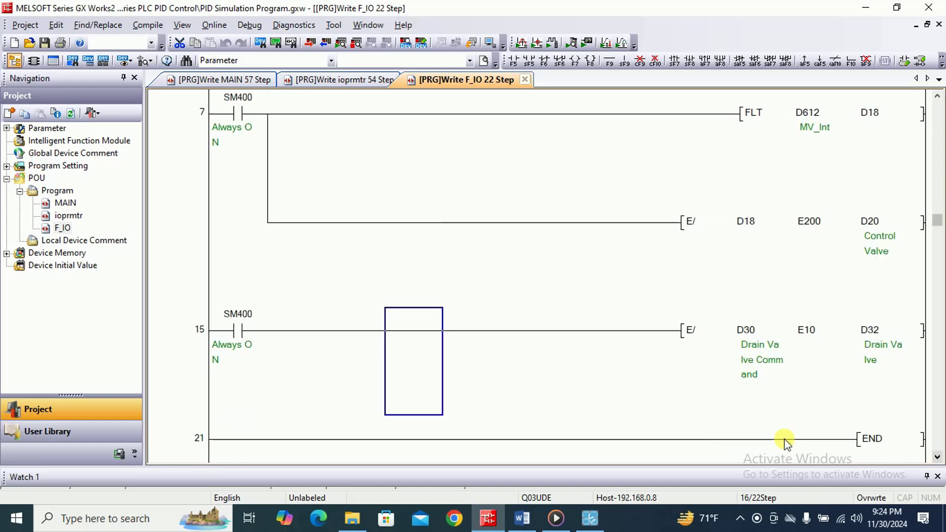
click(937, 97)
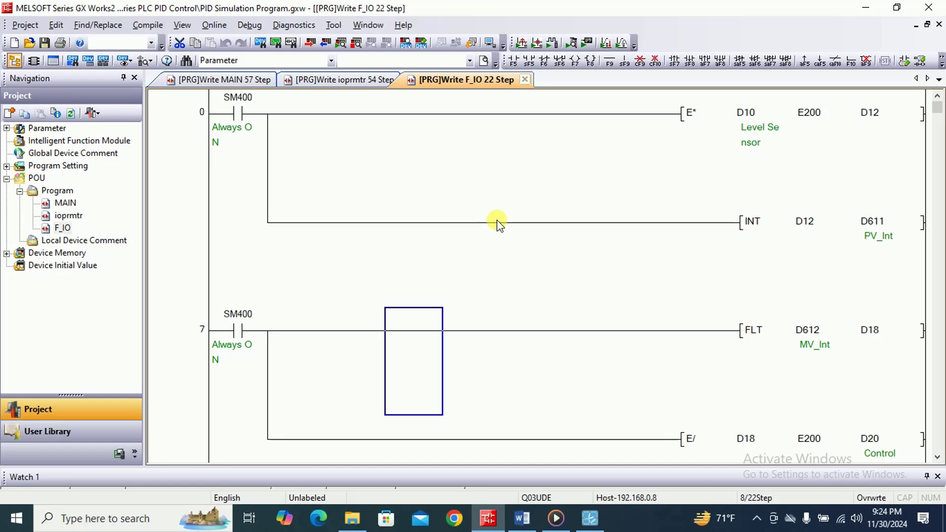
click(937, 458)
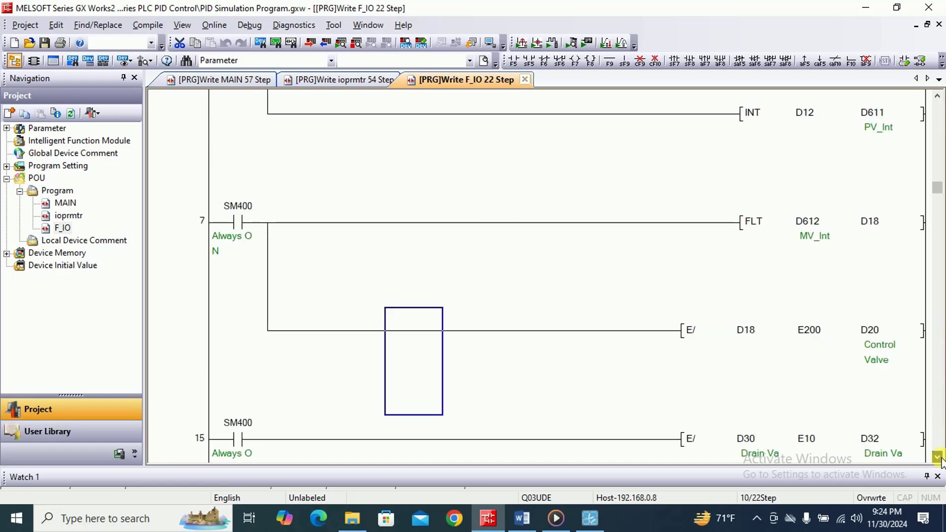
click(937, 457)
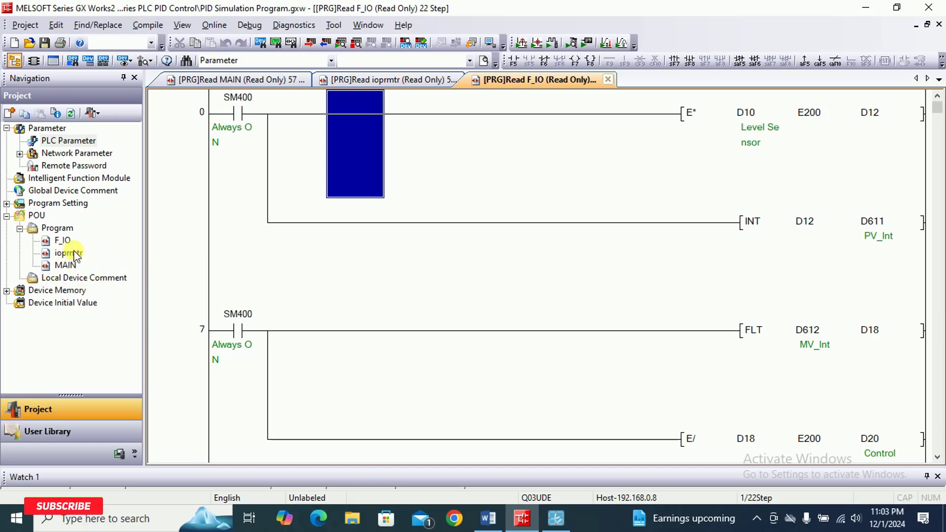
Step: Register MAIN, ioprmtr and F_IO as Scan programs in the PLC parameter's program settings and apply them
click(58, 141)
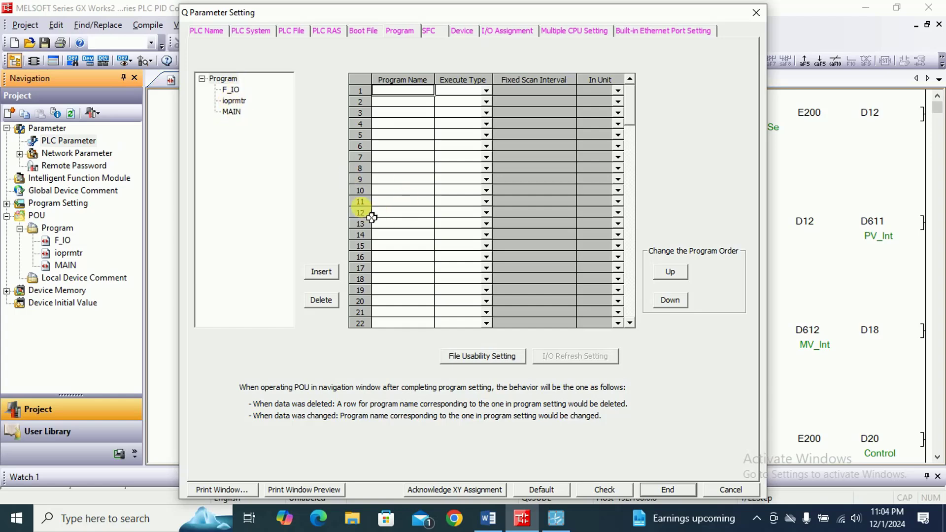
click(232, 112)
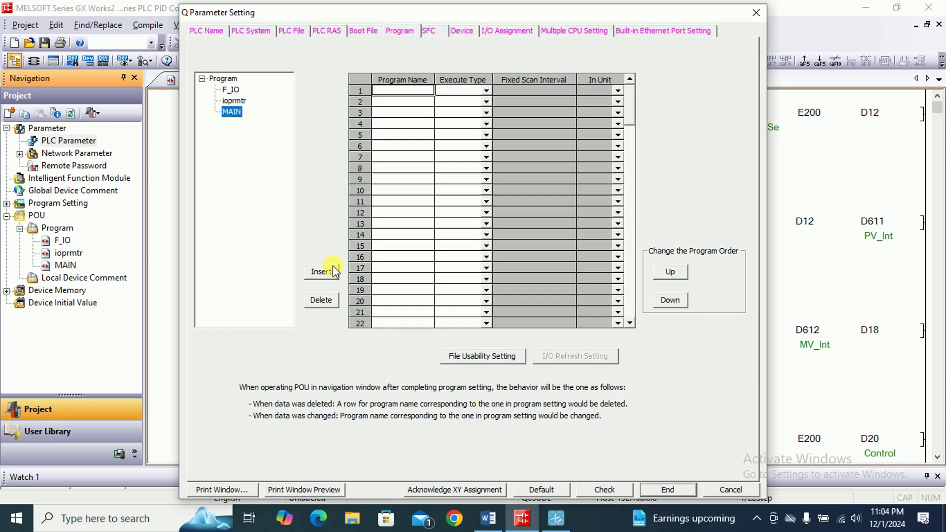
click(331, 269)
click(234, 101)
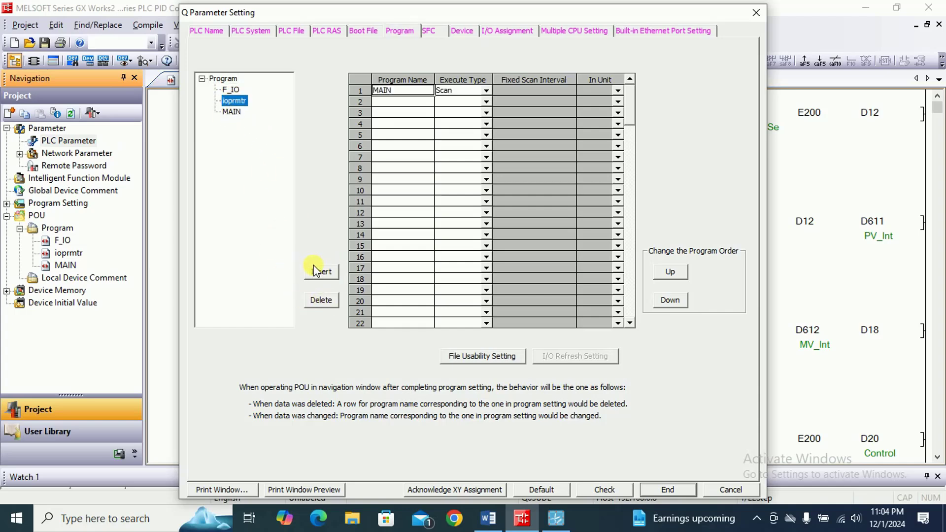
click(321, 271)
click(231, 90)
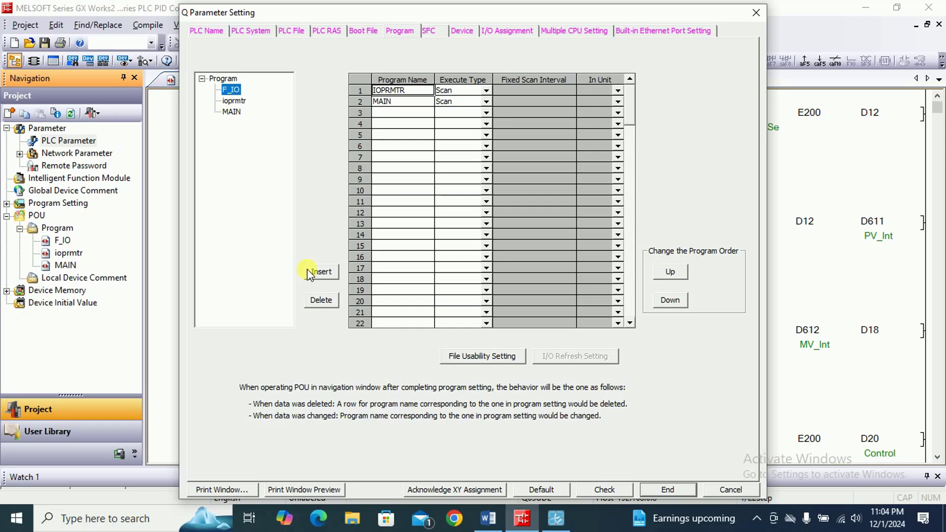
click(325, 270)
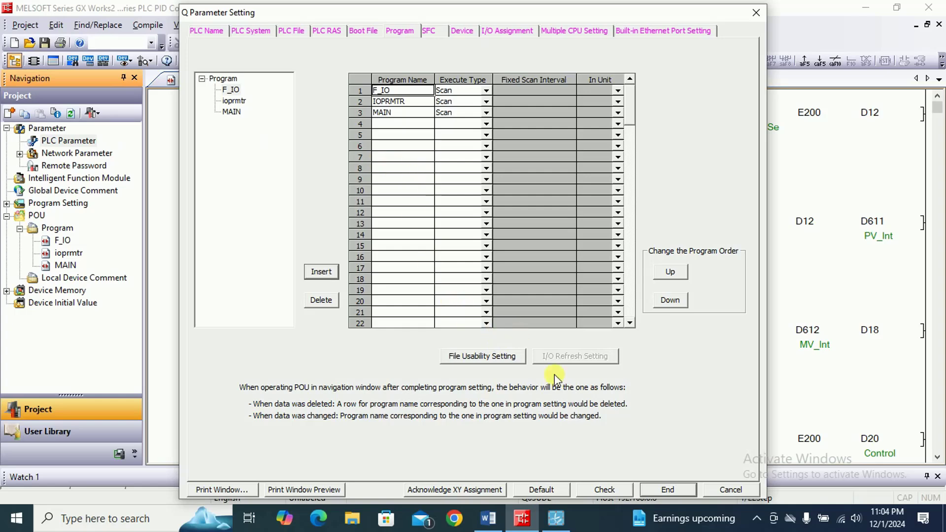
click(677, 491)
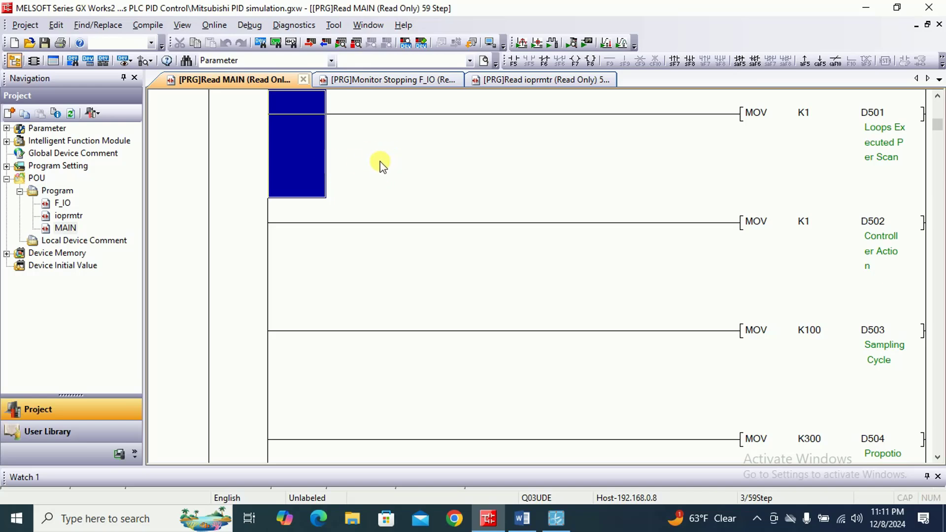
Step: Start the PLC simulation, write the parameters and programs to the simulator, and dismiss the completed transfer
click(249, 28)
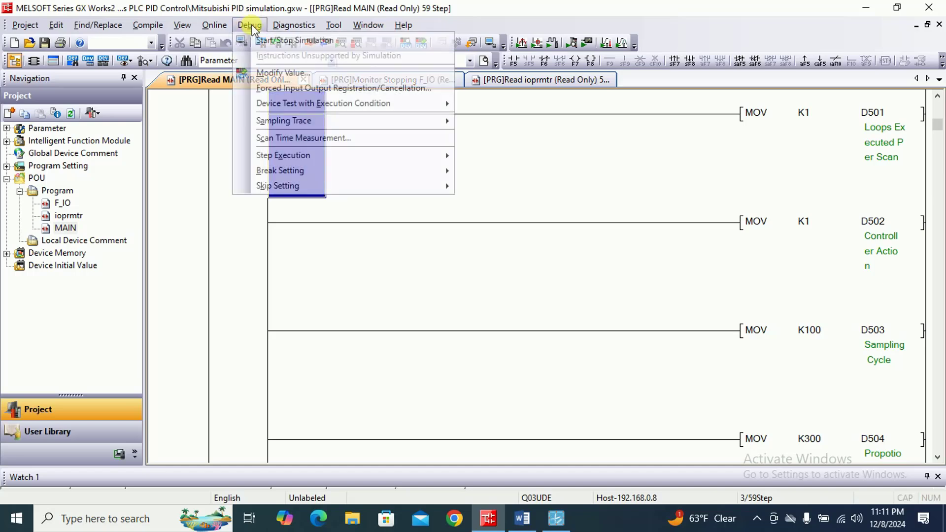
click(289, 40)
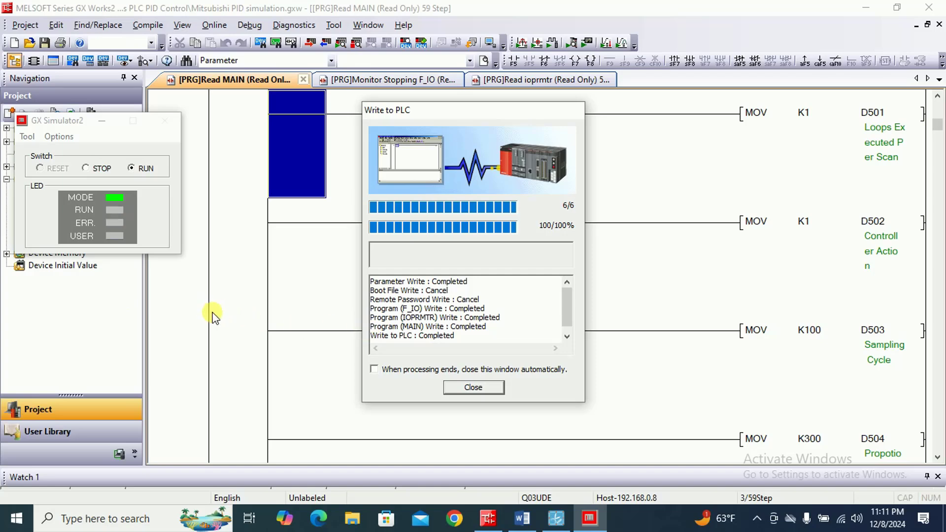
click(473, 388)
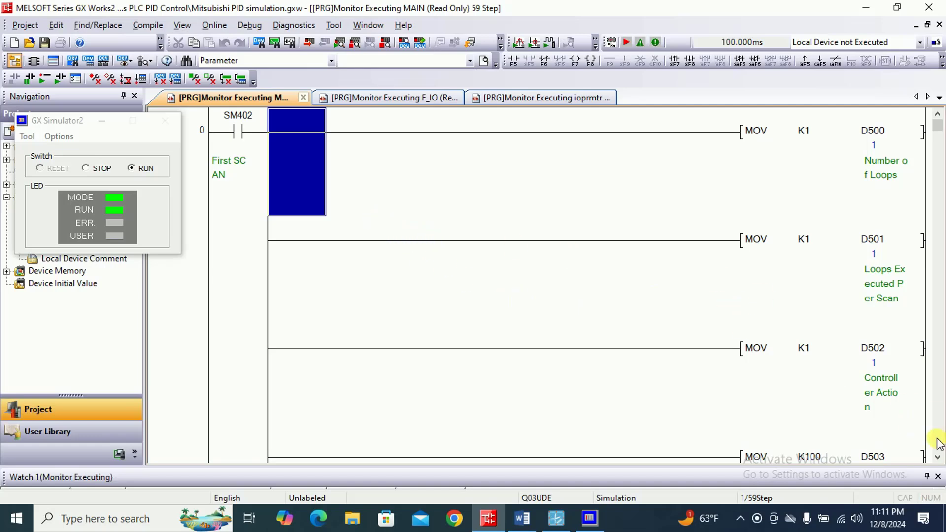
Step: Examine the monitored MAIN rungs, from the PID parameter moves at D500 onward through the S.PIDINIT and S.PIDCONT instructions
click(936, 459)
click(936, 459)
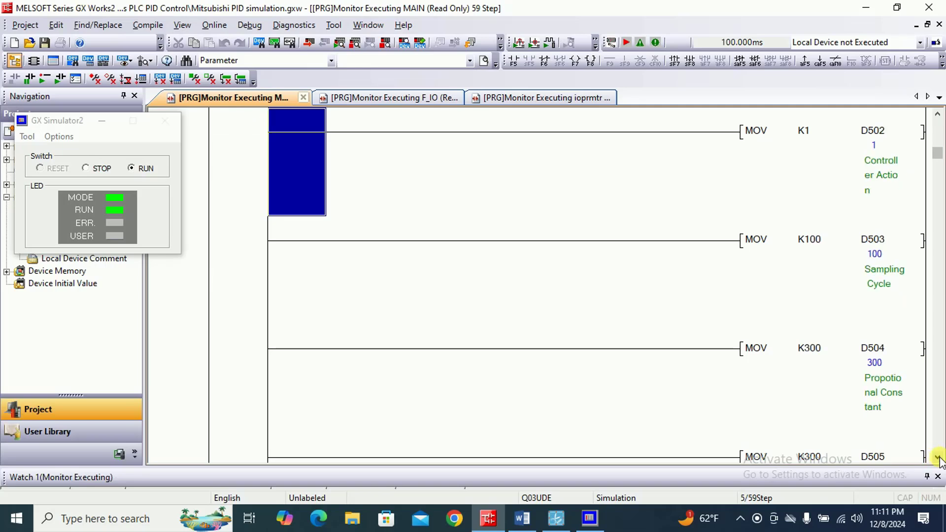
click(936, 459)
click(936, 459)
click(938, 459)
click(937, 460)
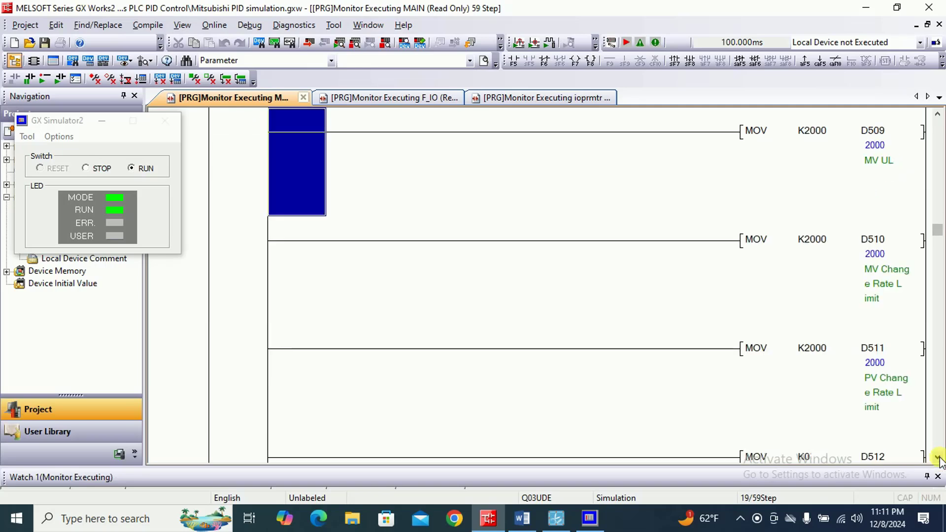
click(937, 459)
click(938, 459)
click(938, 459)
click(938, 459)
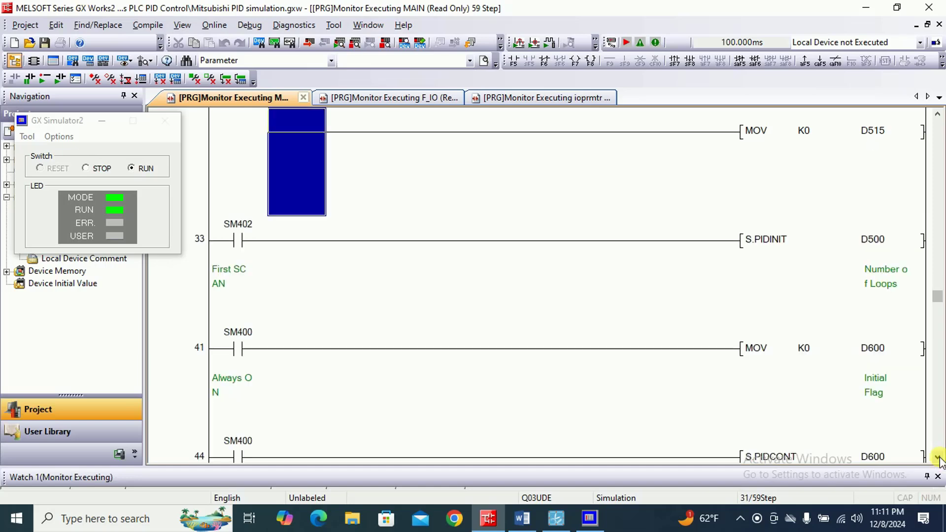
click(938, 459)
click(937, 459)
click(937, 459)
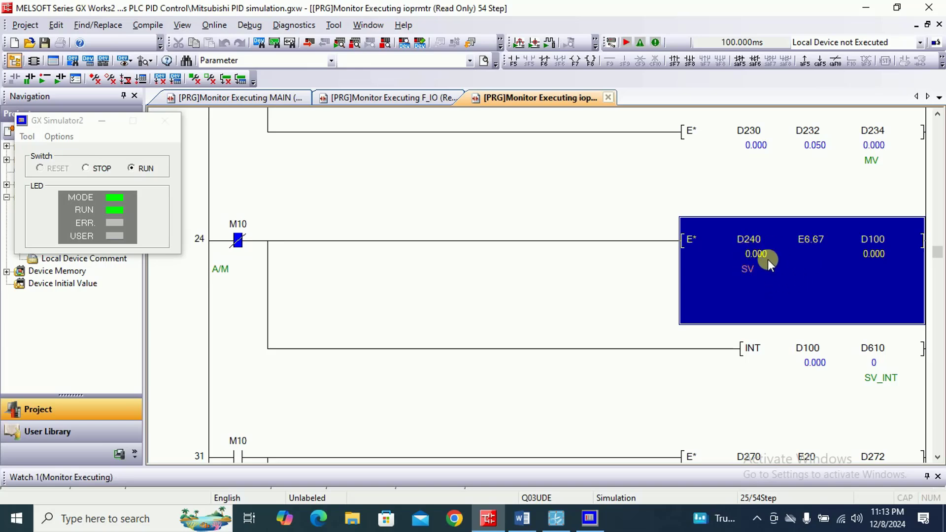
Step: Modify the SV device D240 in the running ioprmtr program to 40.0 as FLOAT (Single Precision)
click(250, 24)
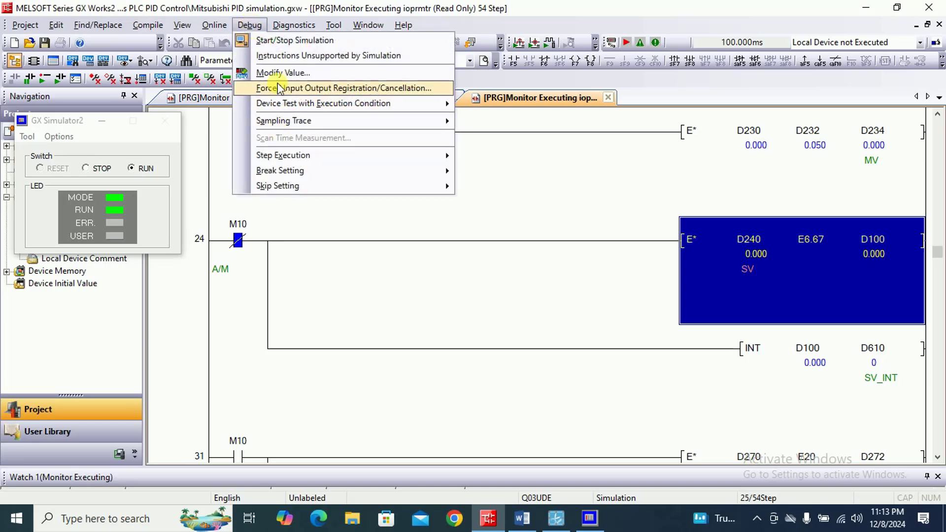
click(279, 73)
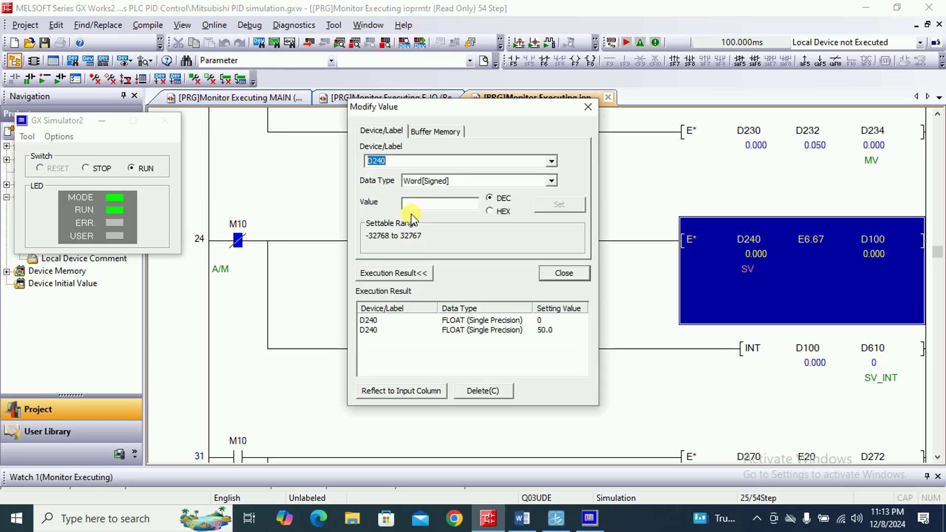
click(551, 181)
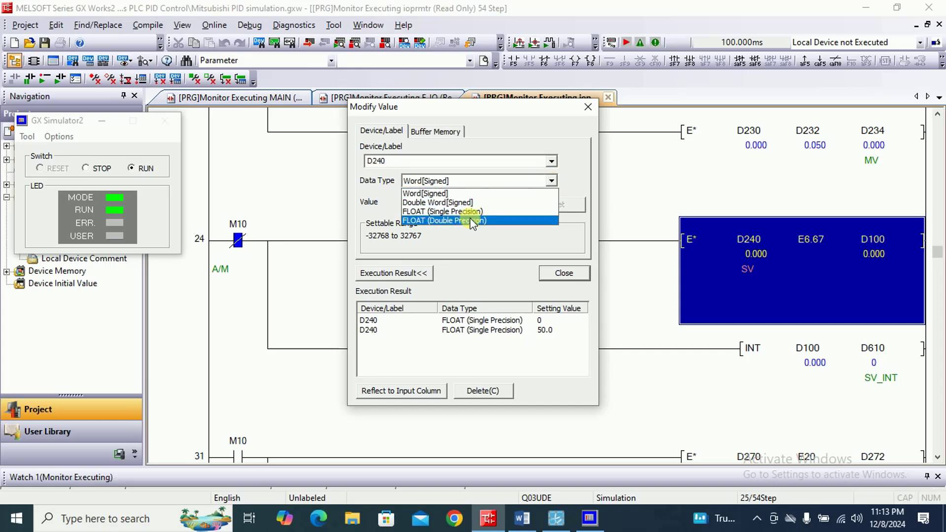
click(460, 211)
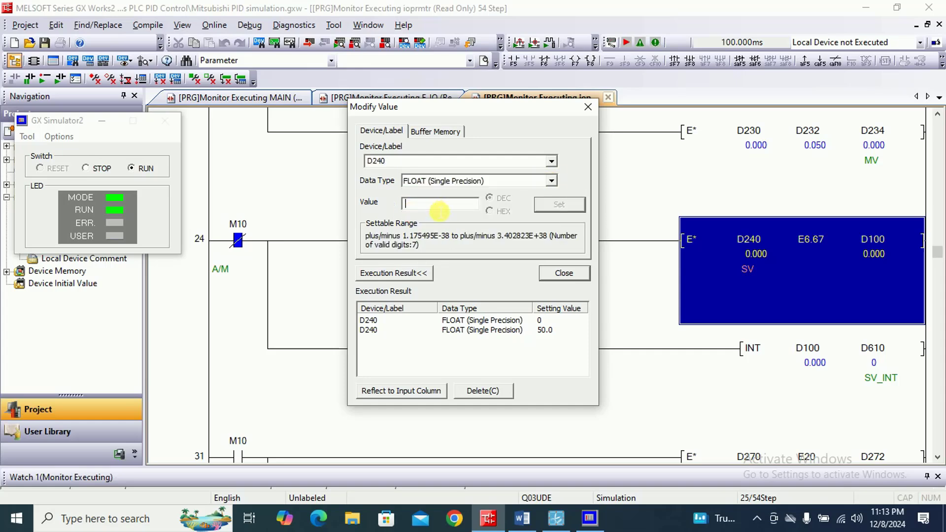
text(40.0)
click(564, 204)
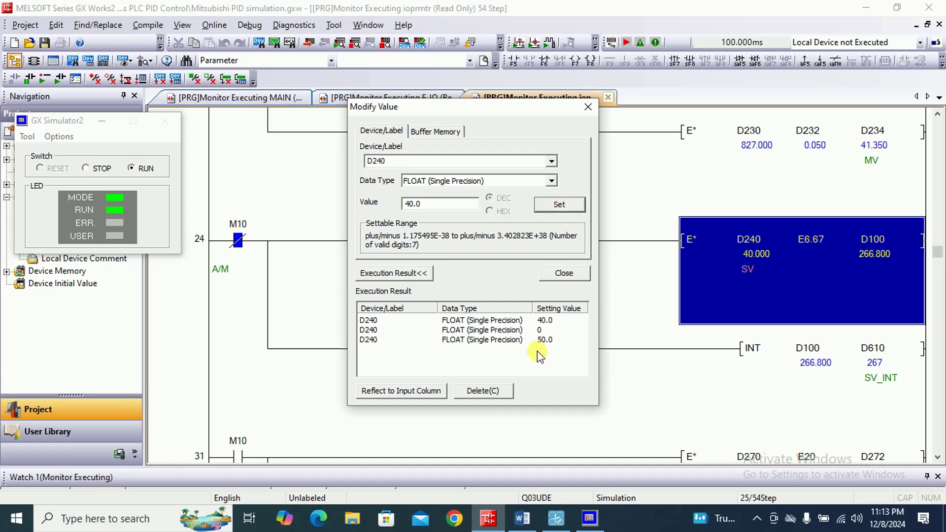
click(563, 273)
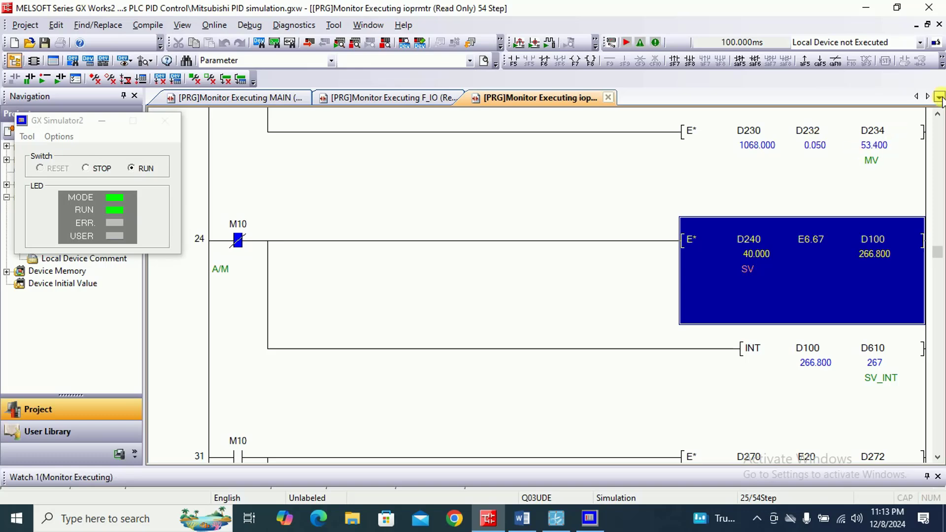
click(937, 114)
click(938, 115)
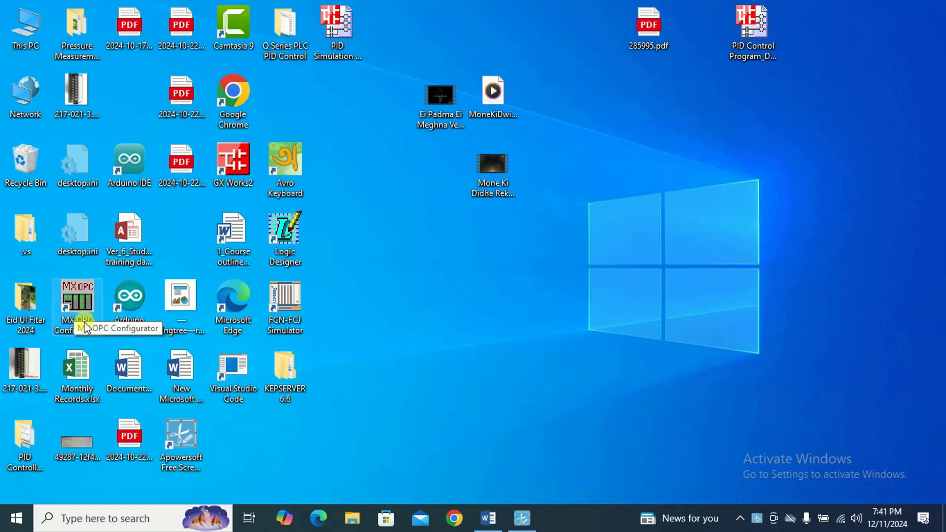
Step: Open MX OPC Configurator and add a device to the Address Space with GX Simulator2 as its PC side interface
double_click(83, 294)
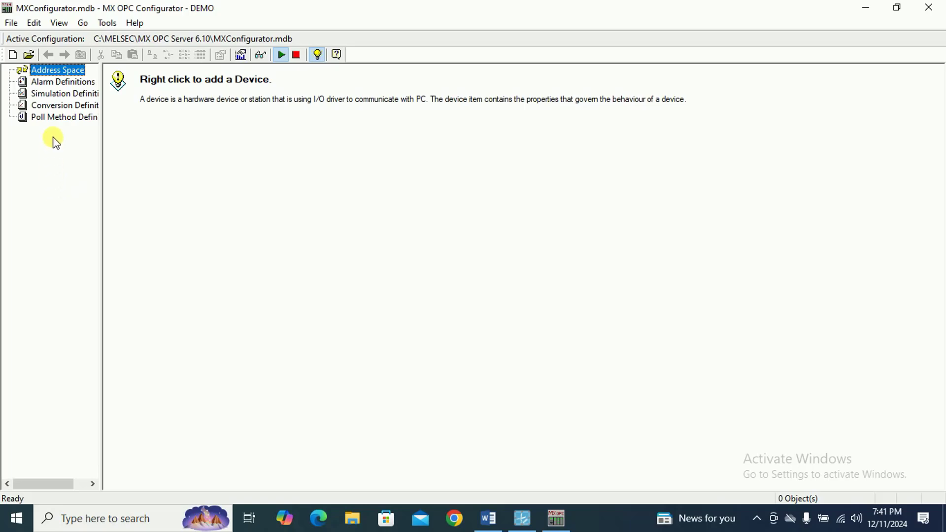
right_click(68, 70)
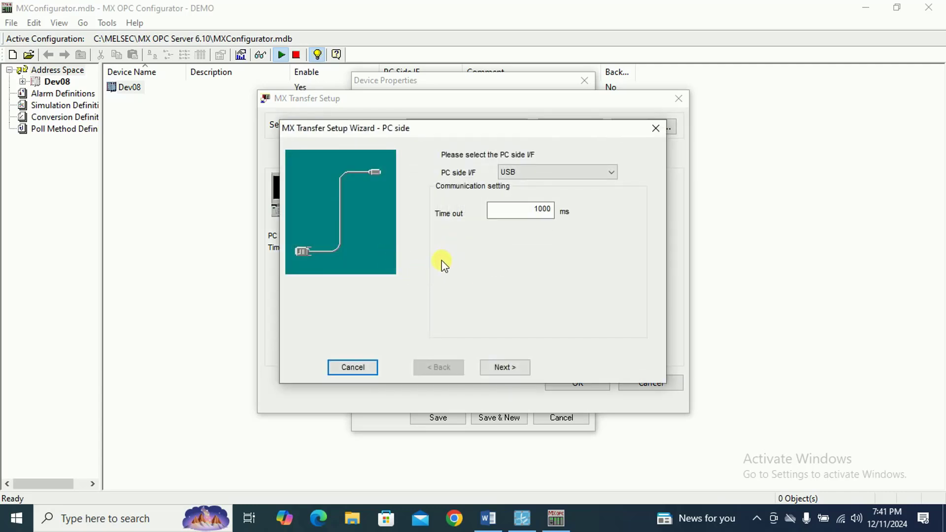
click(532, 173)
click(530, 320)
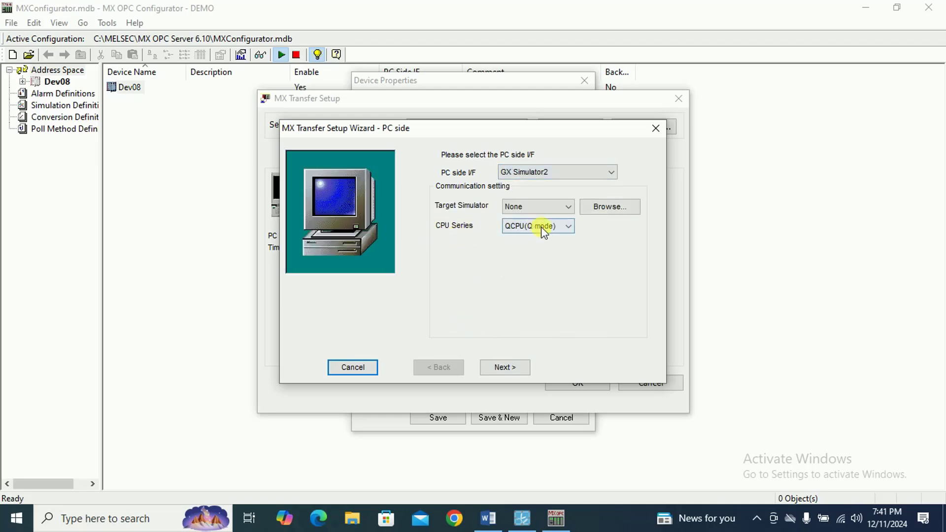
click(506, 369)
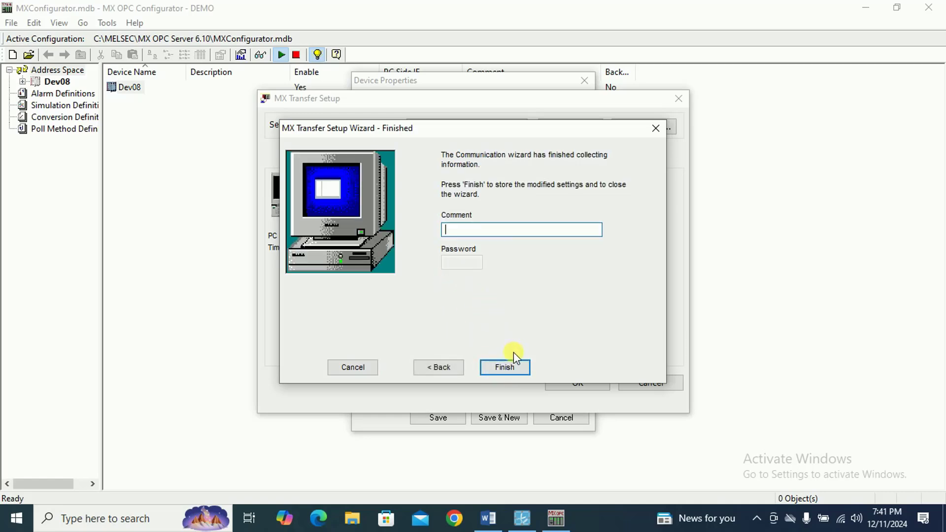
click(512, 367)
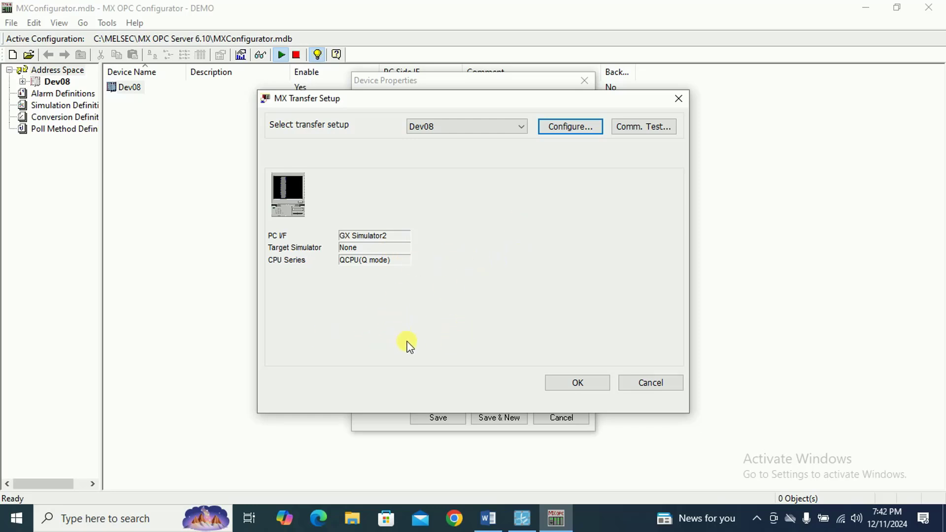
click(578, 382)
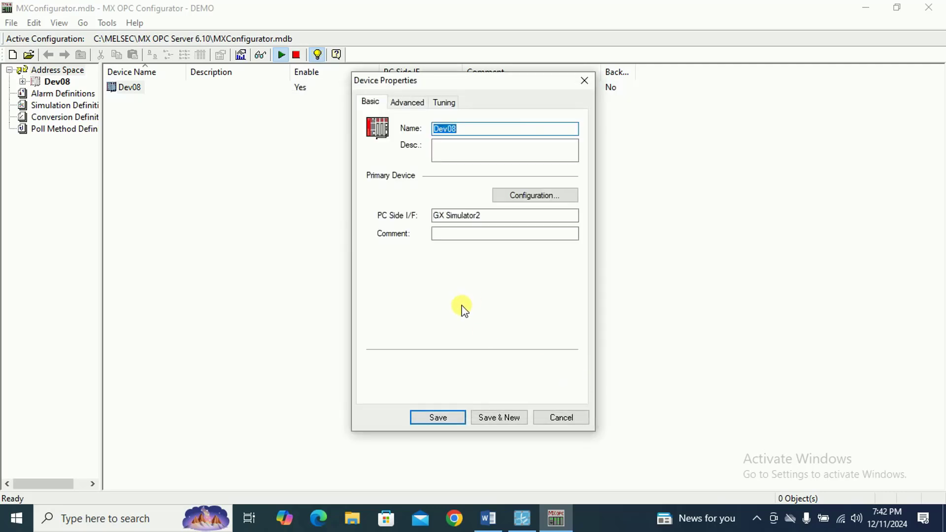
click(457, 419)
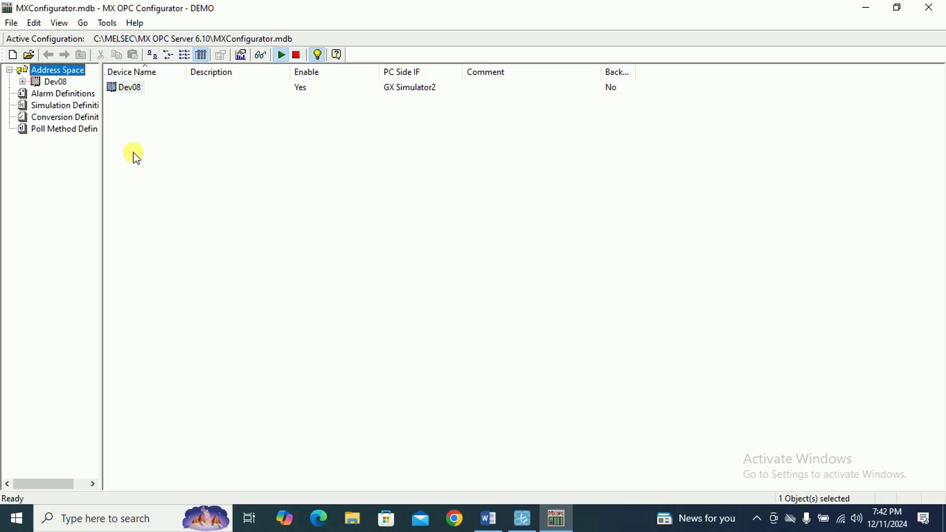
Step: Rename the new GX Simulator2 device as PID
click(138, 91)
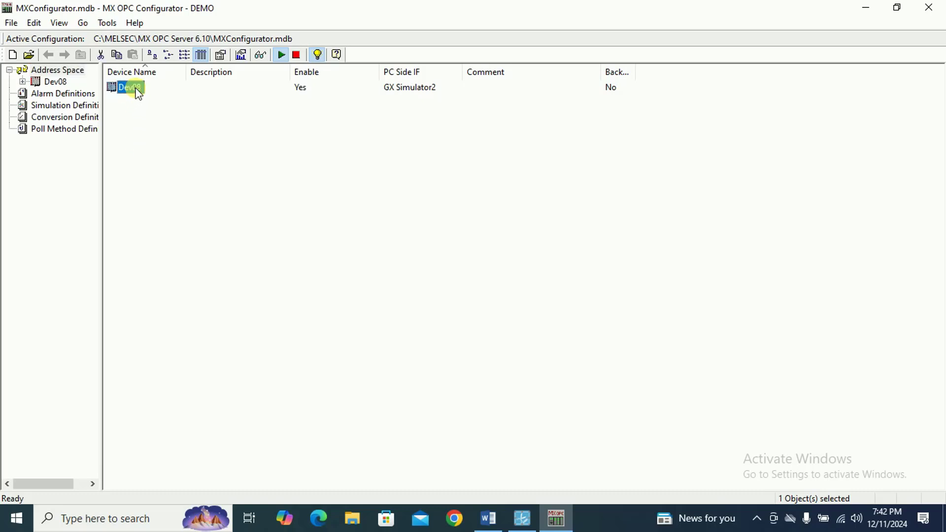
right_click(137, 89)
click(197, 113)
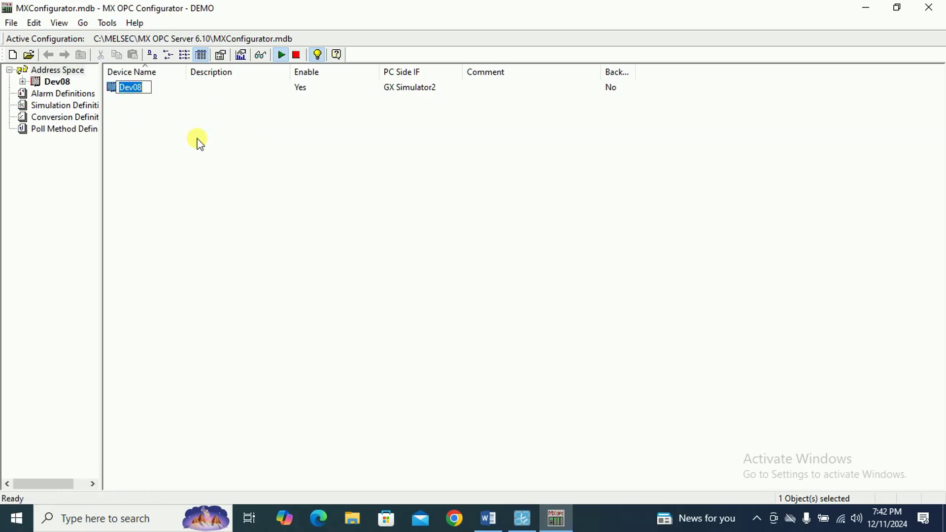
text(PID)
key(Return)
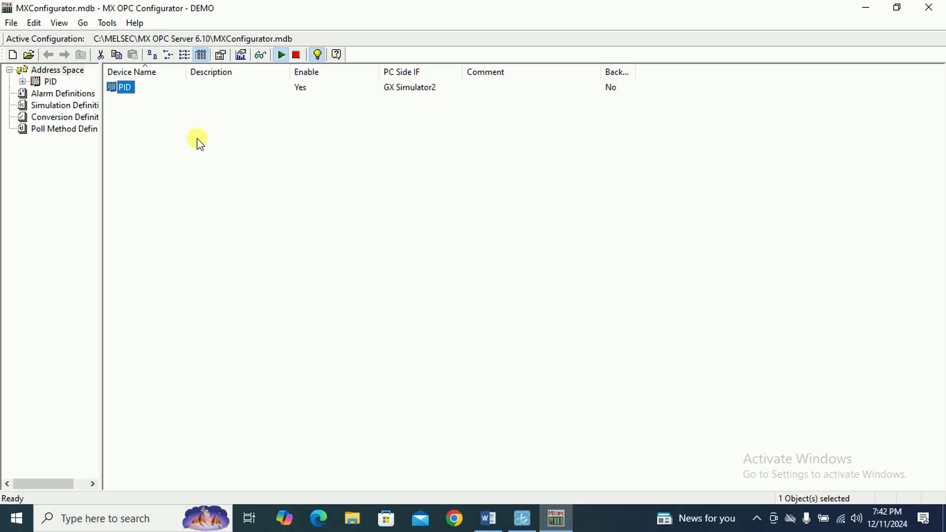
click(149, 175)
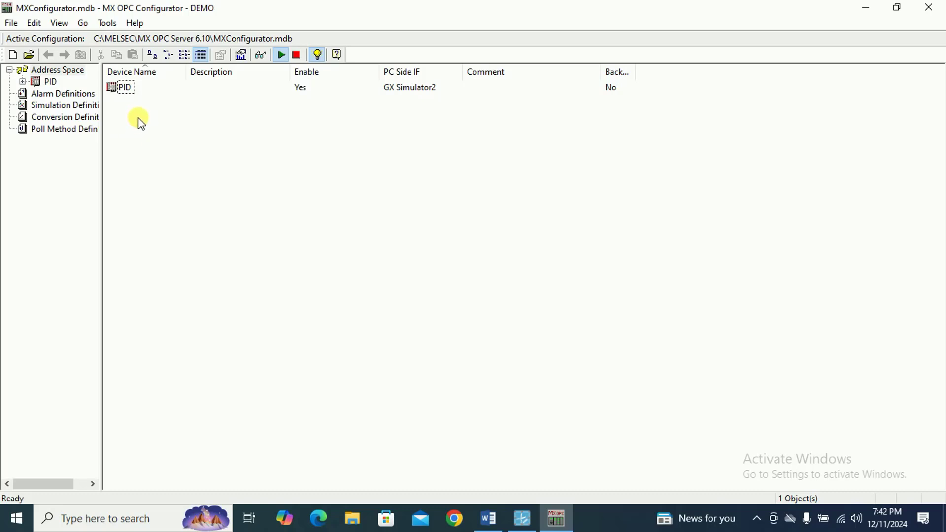
Step: Create a new DataTag under the PID device and name it SV
double_click(126, 88)
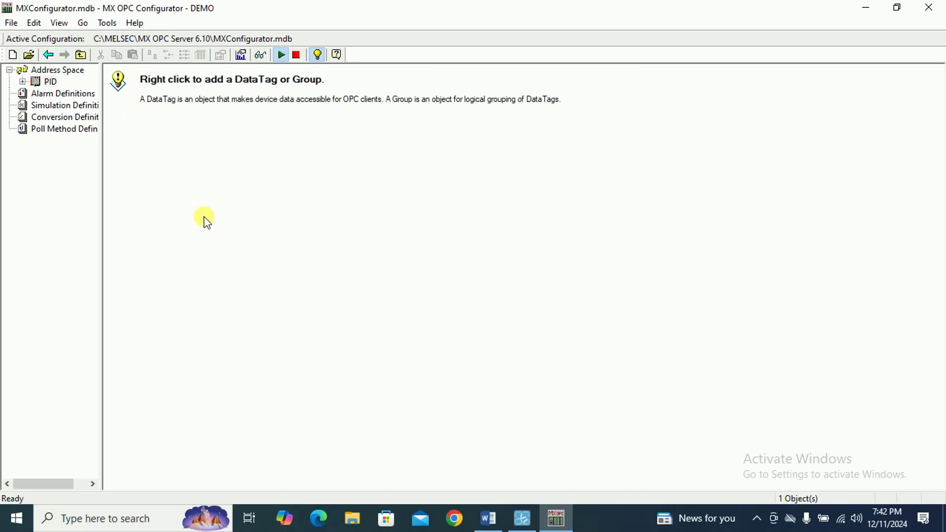
right_click(241, 168)
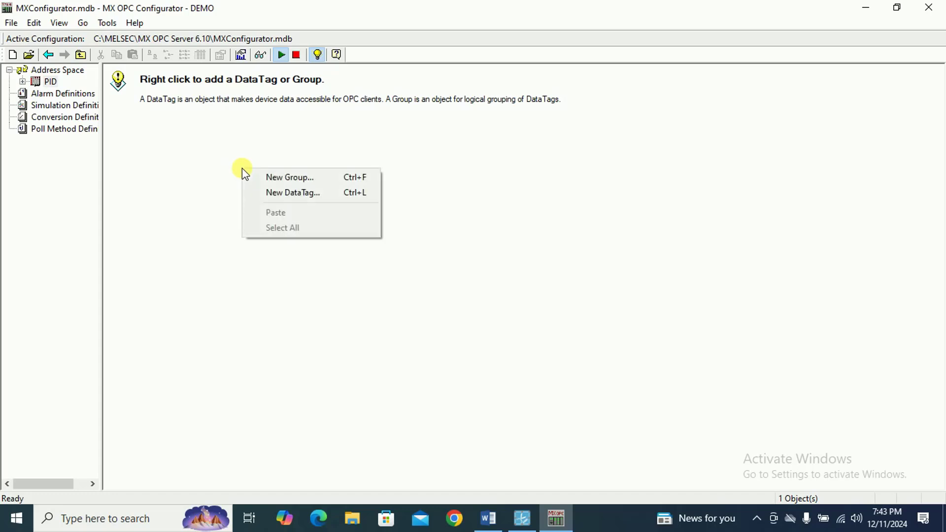
click(291, 193)
click(478, 130)
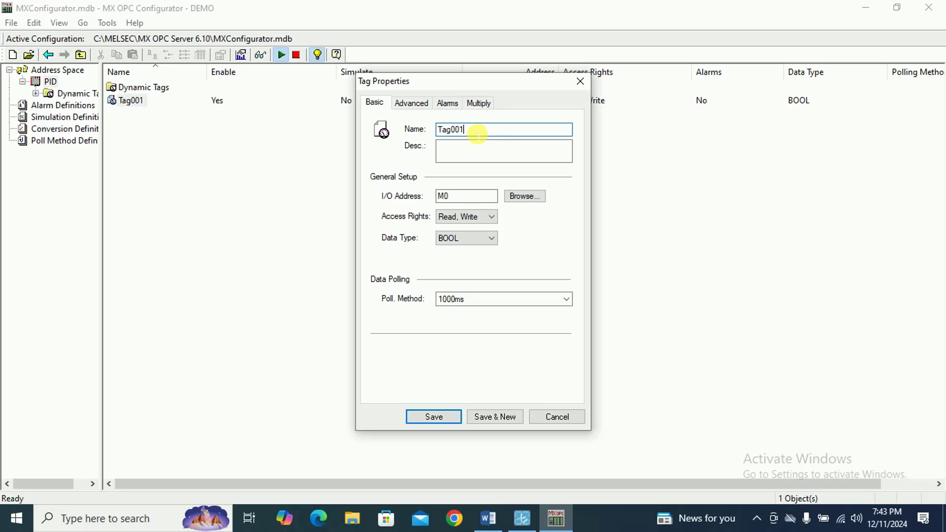
key(BackSpace)
key(BackSpace)
key(BackSpace)
text(SV)
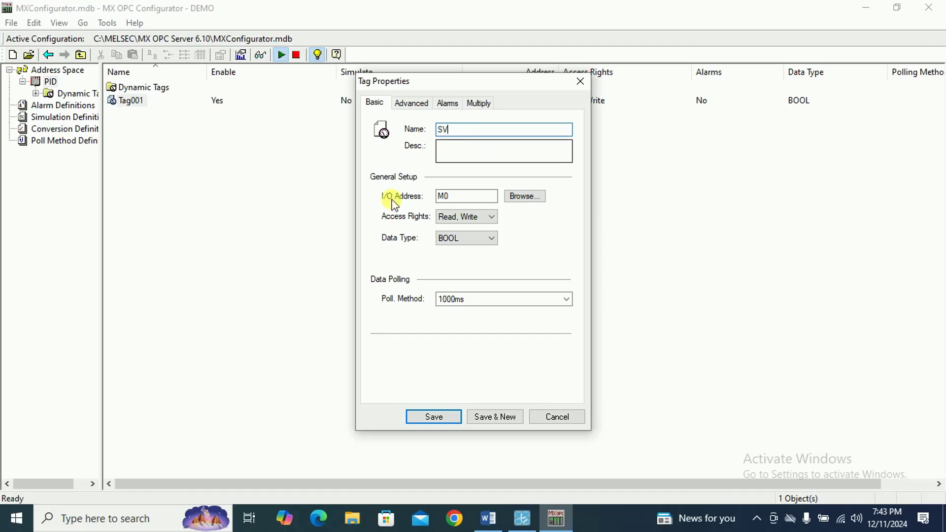
Step: Set the SV tag's I/O address to D240 and its data type to REAL
click(446, 196)
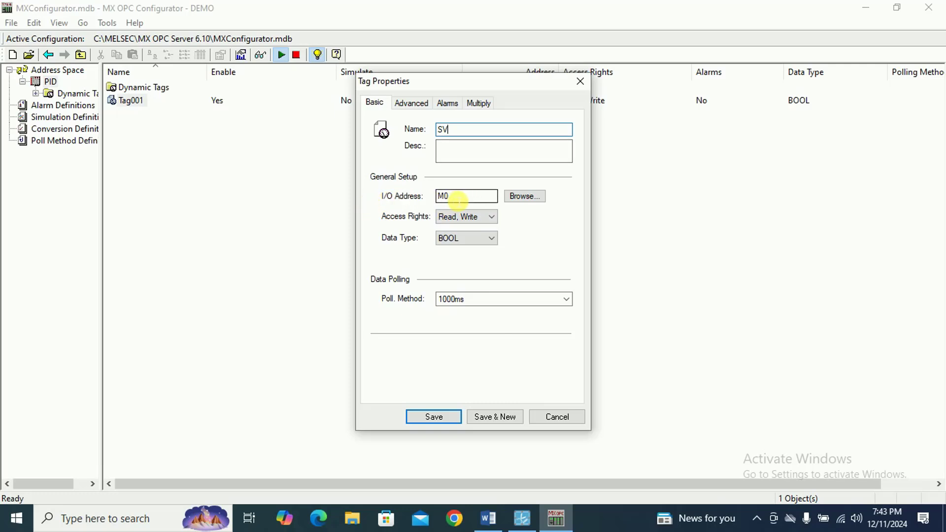
click(459, 198)
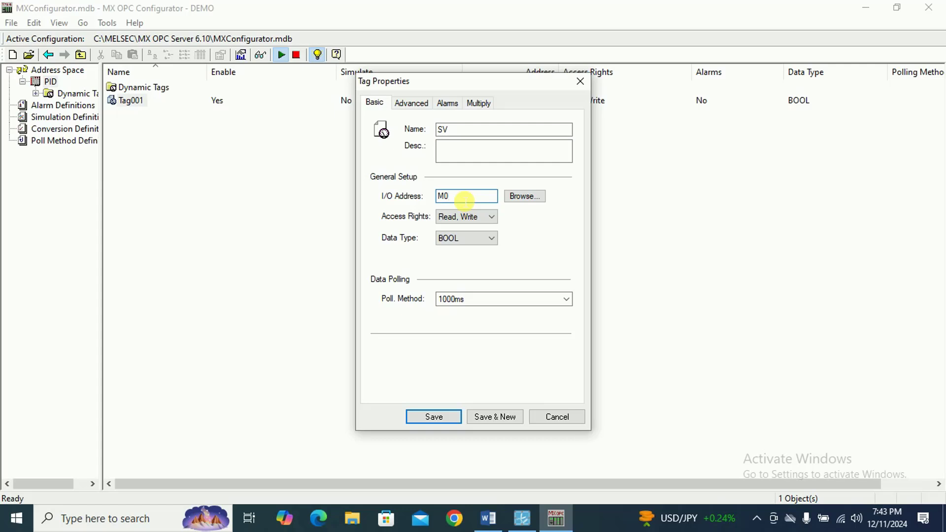
key(BackSpace)
key(BackSpace)
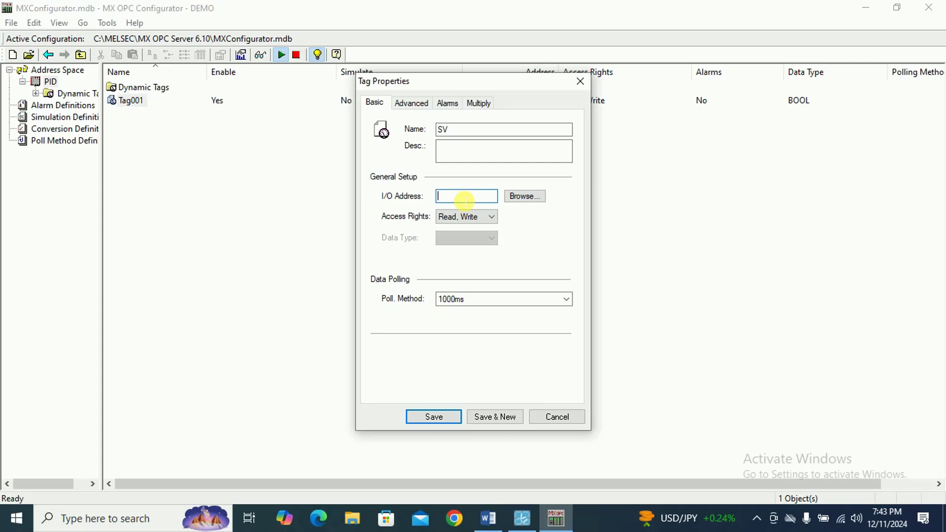
text(D240)
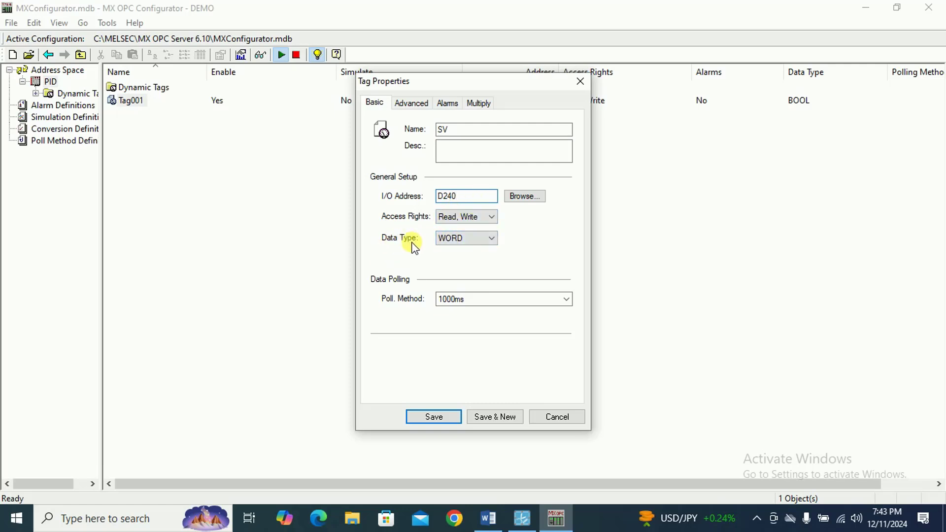
click(482, 240)
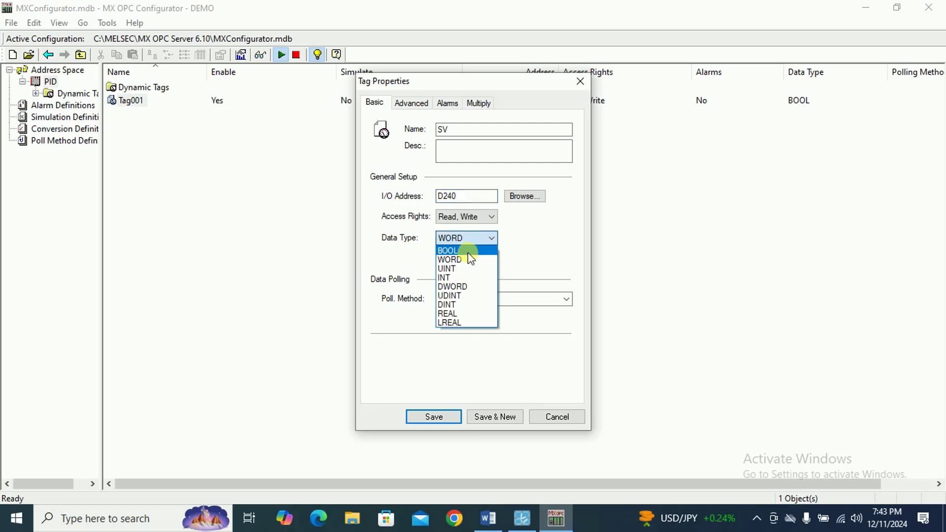
click(464, 314)
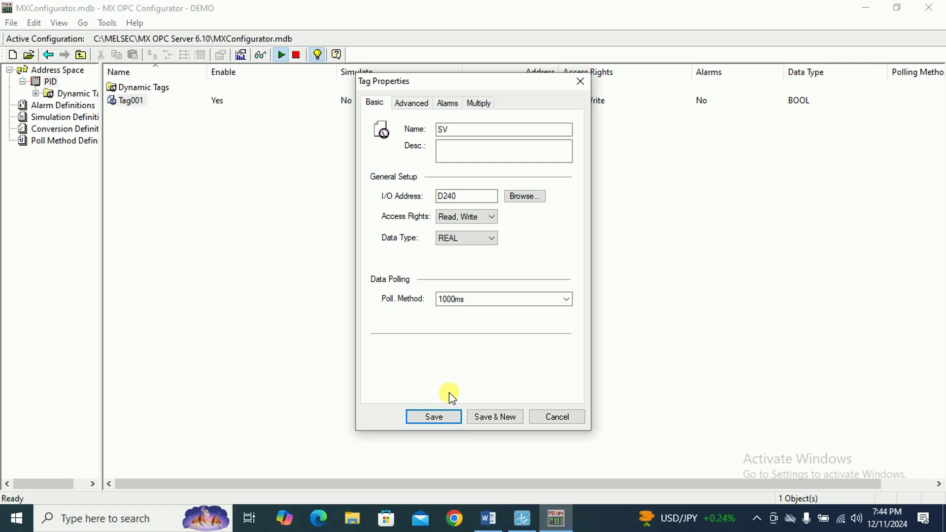
Step: Save the SV tag, switch to GX Works2 and start the PLC simulation, dismissing the Write to PLC window once writing completes
click(436, 416)
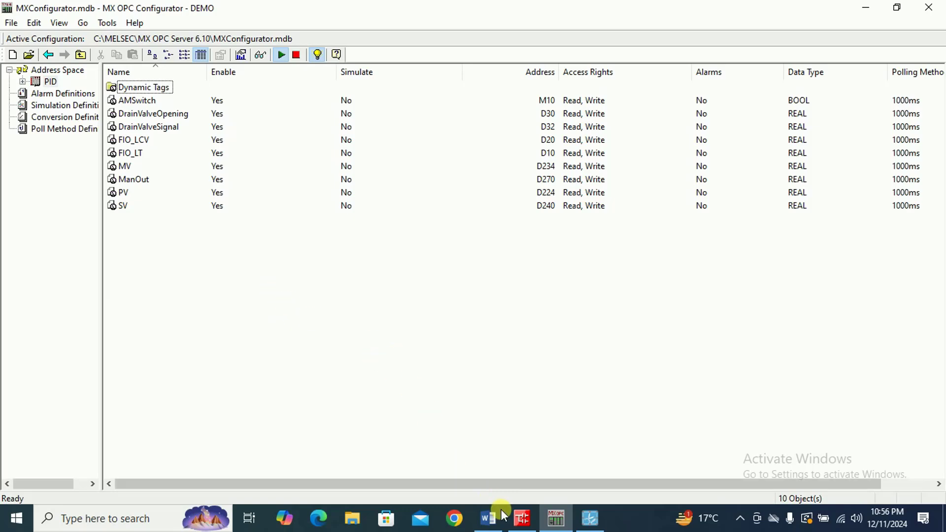
click(523, 526)
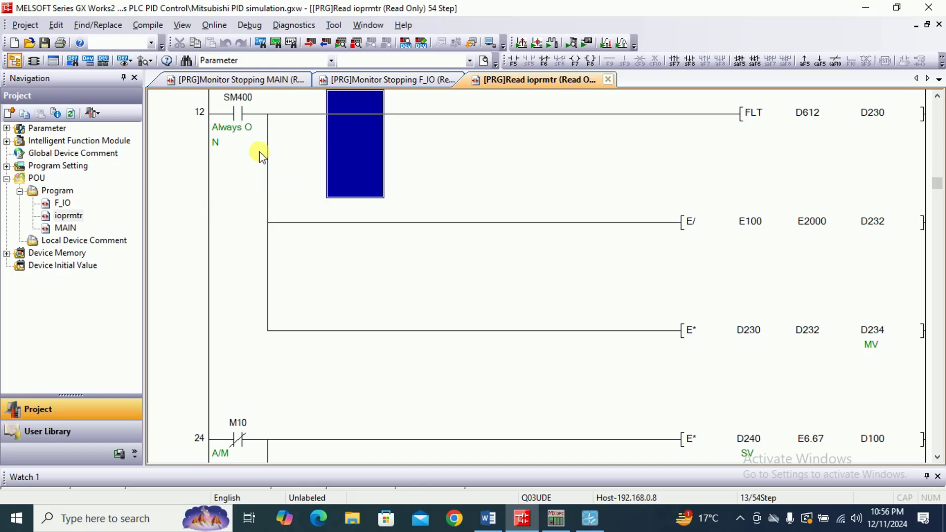
click(249, 25)
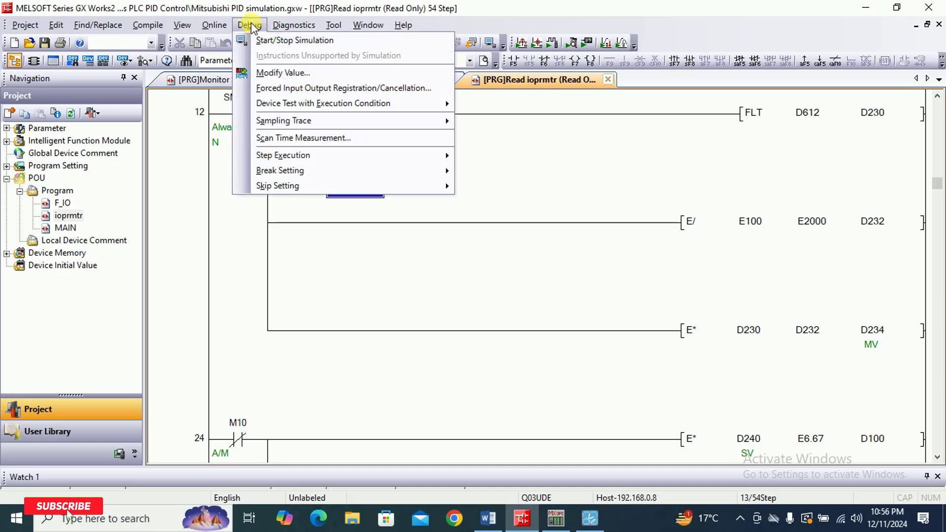
click(274, 40)
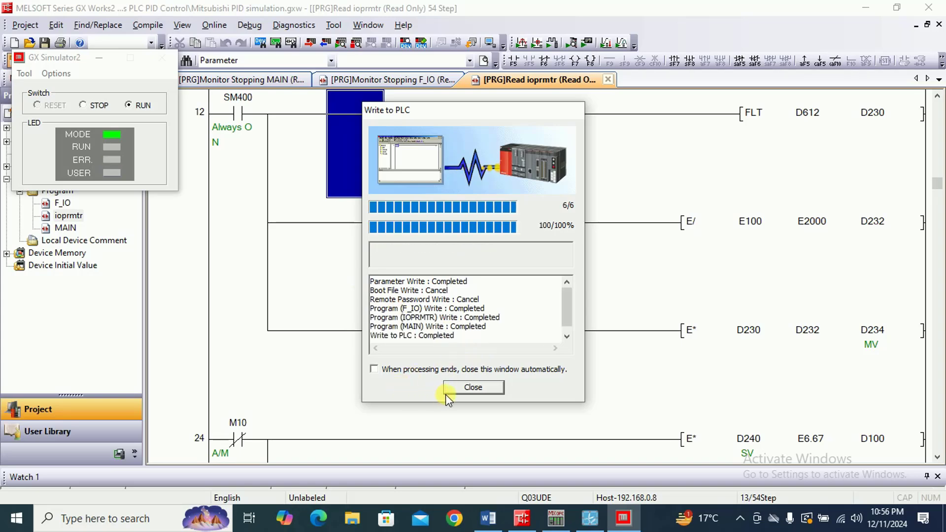
click(477, 388)
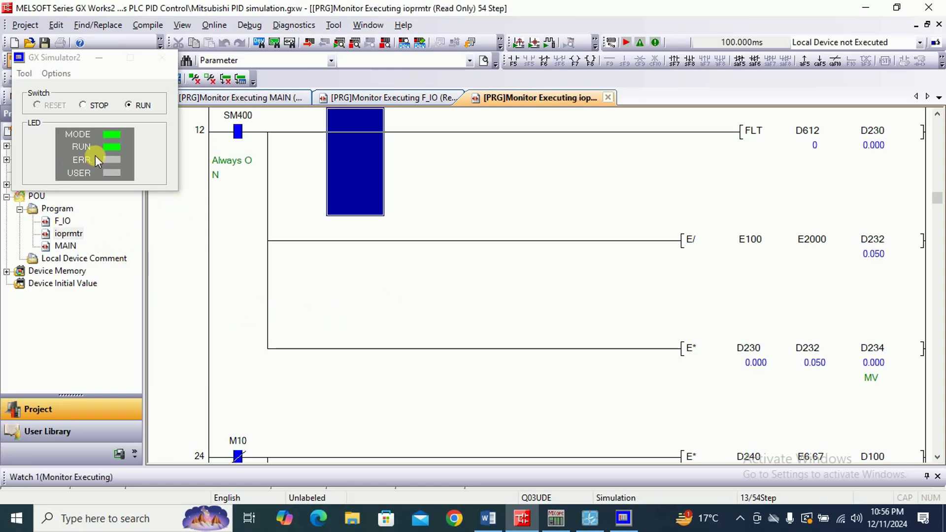
Step: Switch to MX OPC Configurator, minimize the GX Simulator2 window and turn on the monitor view for the PID tags
click(553, 518)
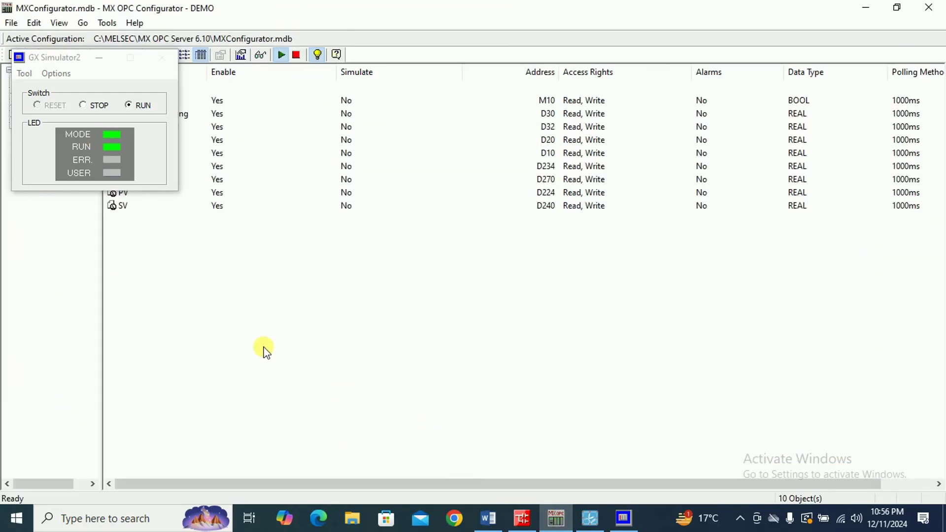
click(99, 58)
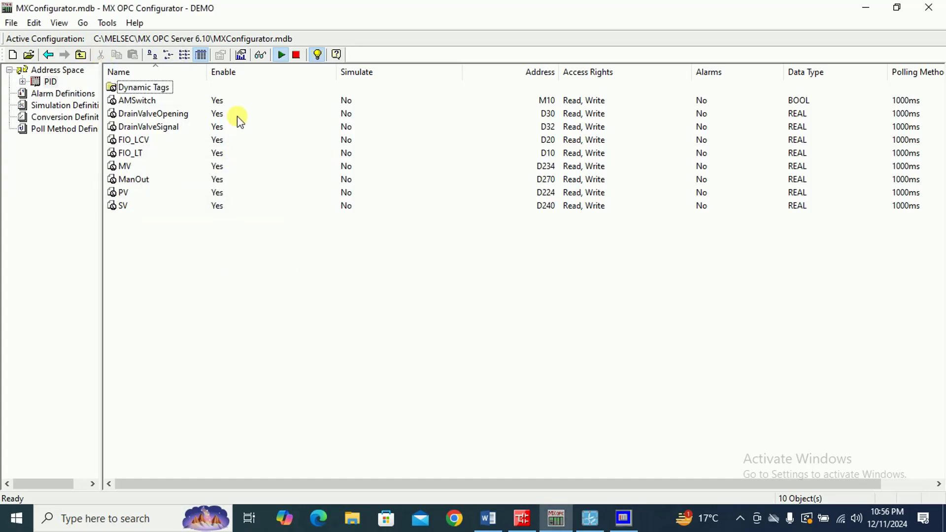
click(260, 53)
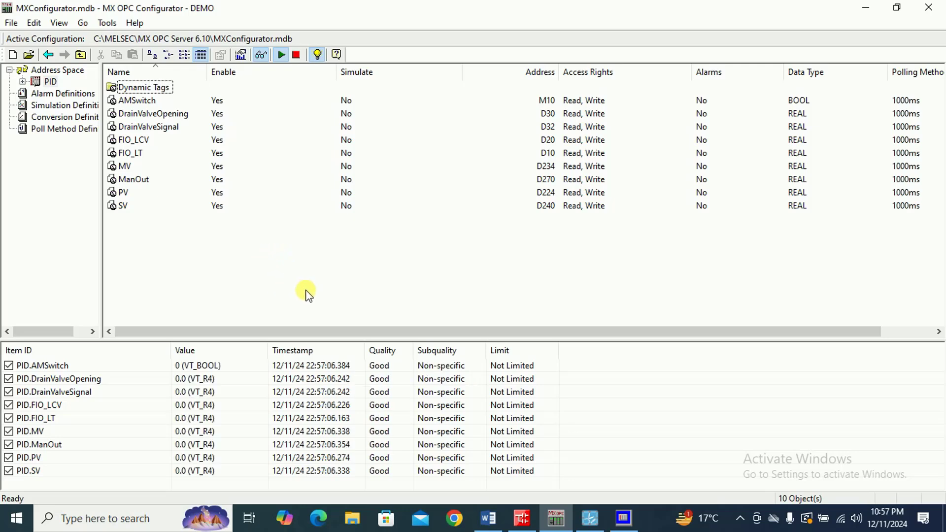
Step: Write the value 50.0 to the PID.SV tag using synchronous write
click(36, 471)
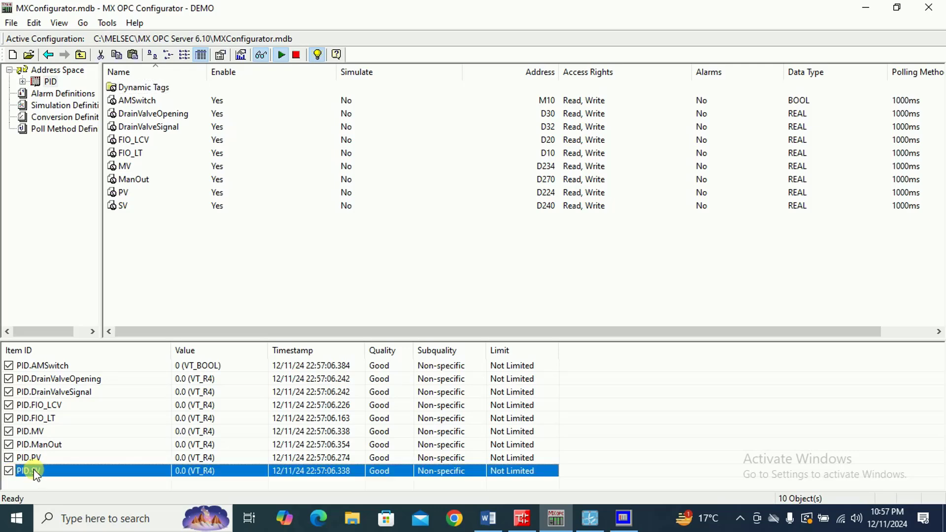
right_click(36, 472)
click(76, 387)
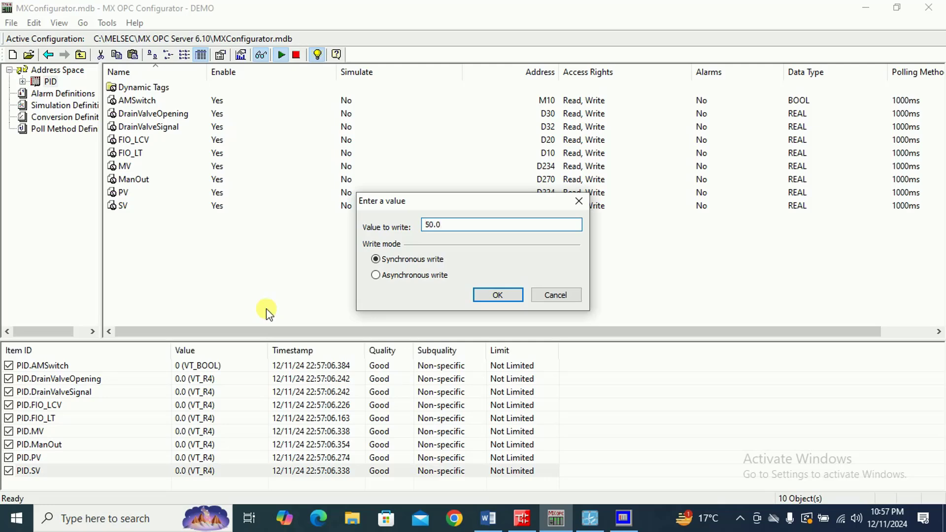
click(498, 294)
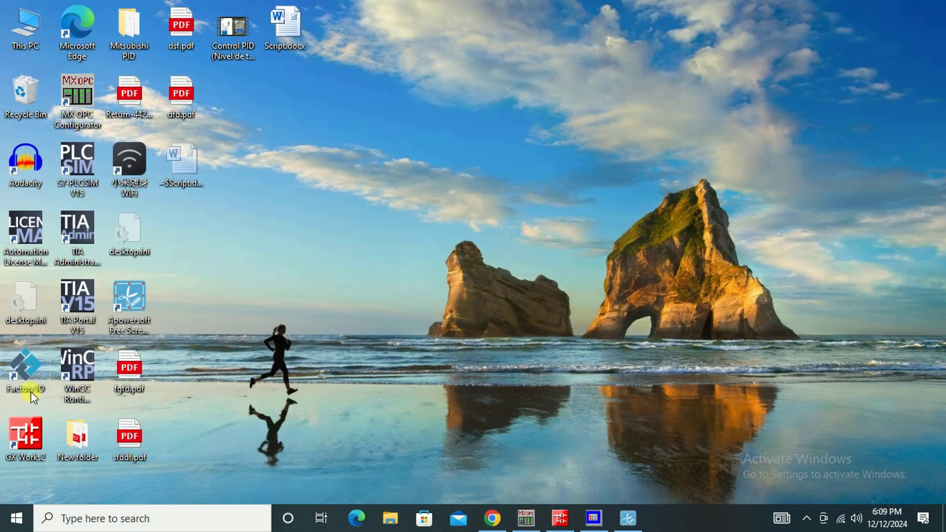
Step: Launch Factory IO from the desktop, maximize it and create a new scene
double_click(31, 365)
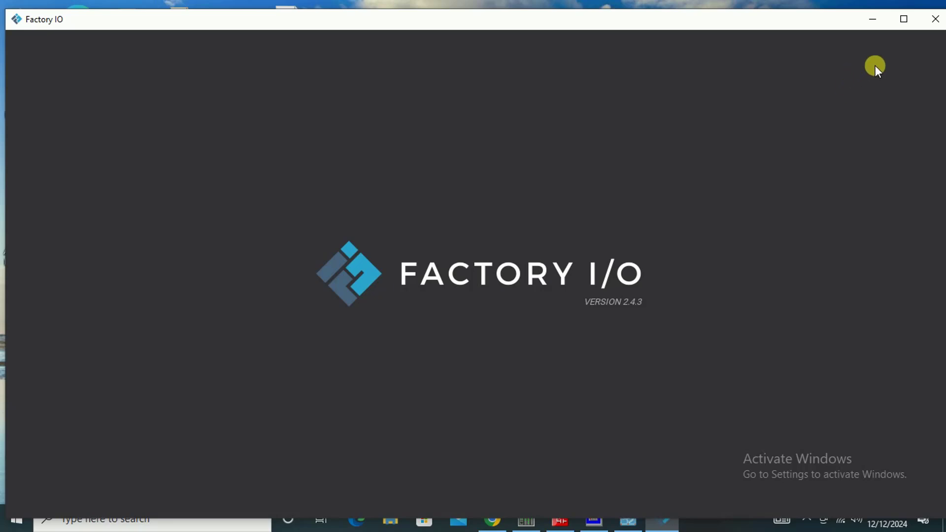
click(902, 20)
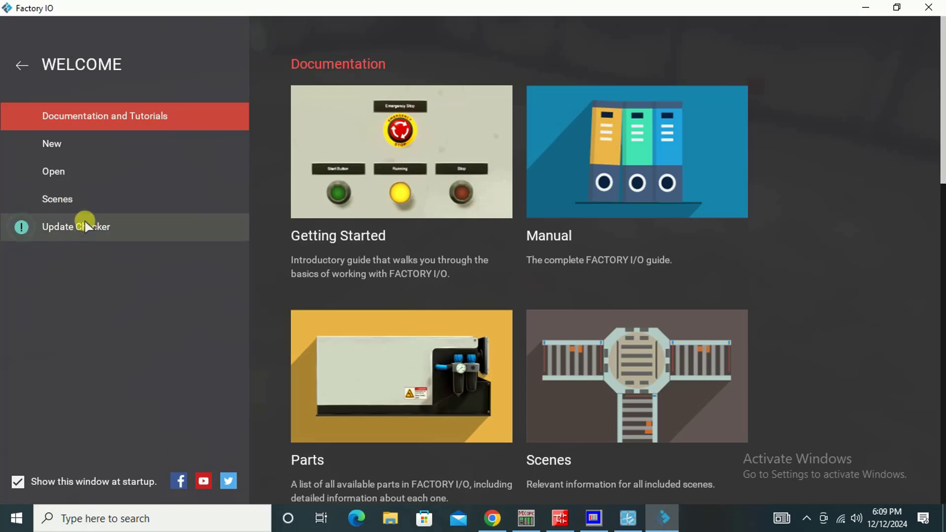
click(59, 144)
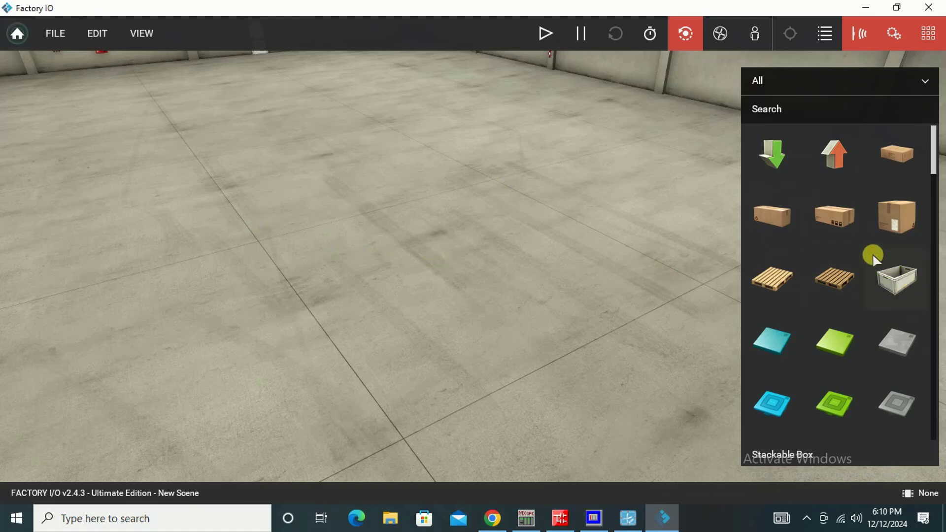
Step: Find the Tank in the parts palette and place one on the factory floor
scroll(873, 257, down, 6)
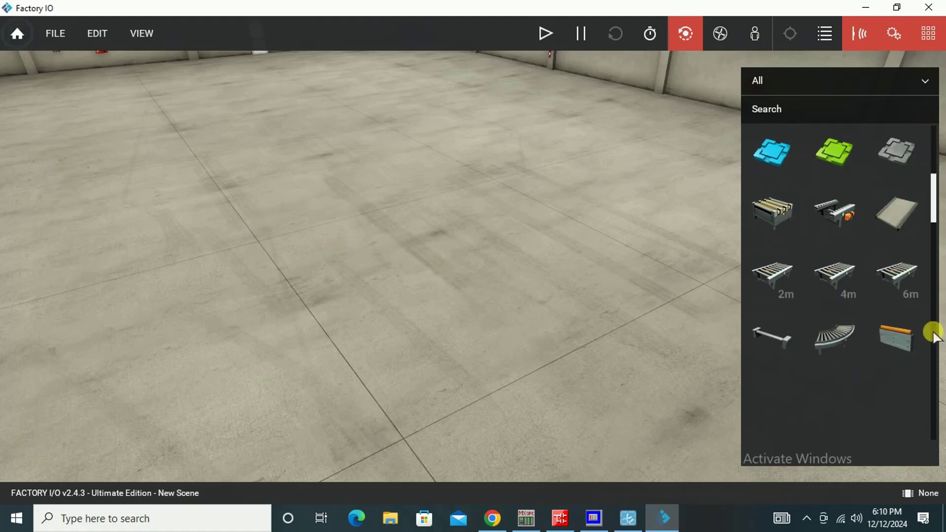
drag(933, 335, 931, 365)
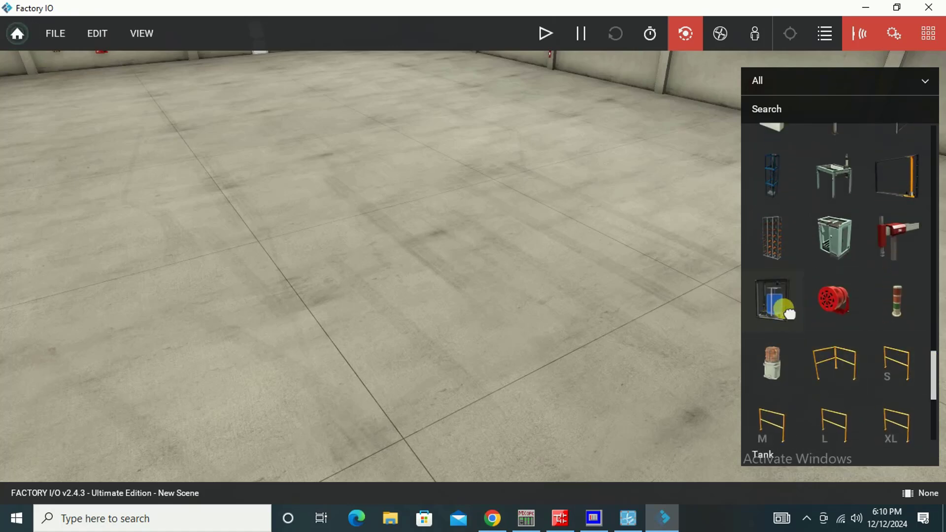
drag(788, 313, 385, 352)
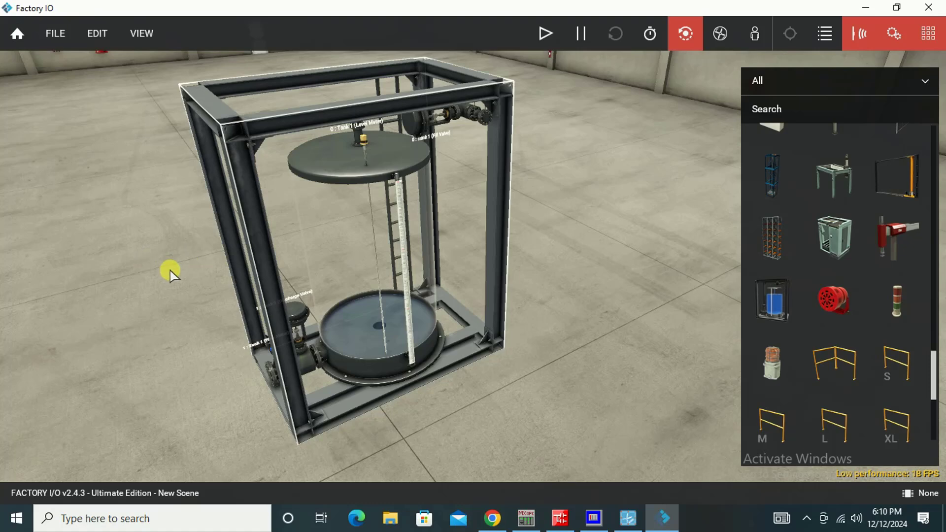
Step: Open the driver settings for the scene and select OPC Client DA/UA as the driver
click(58, 34)
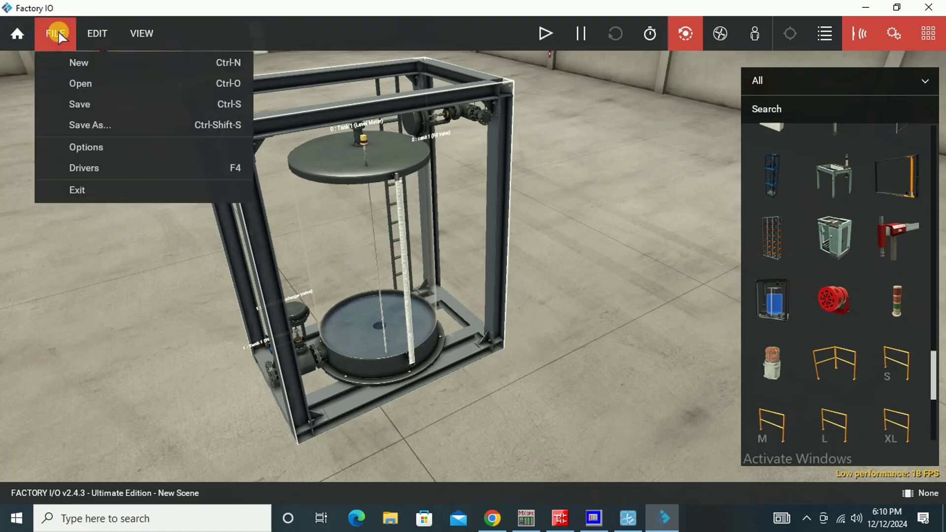
click(96, 169)
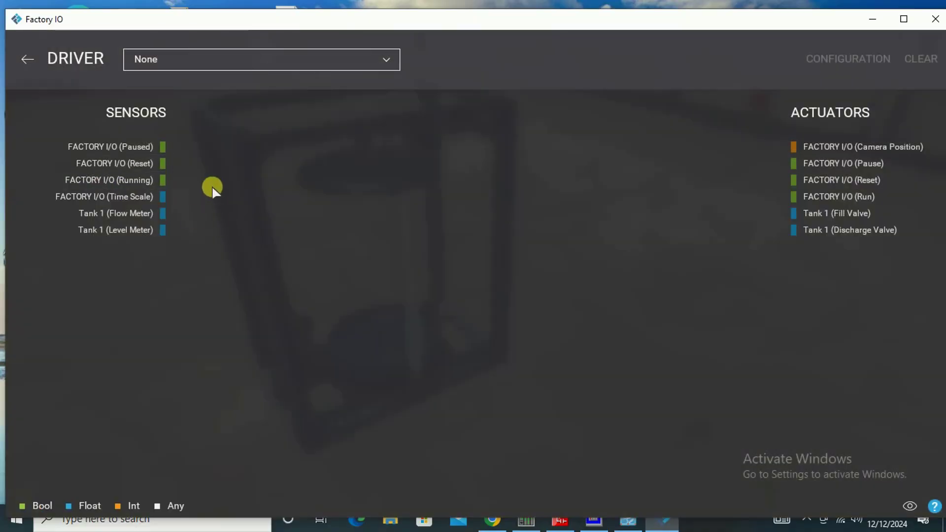
click(385, 61)
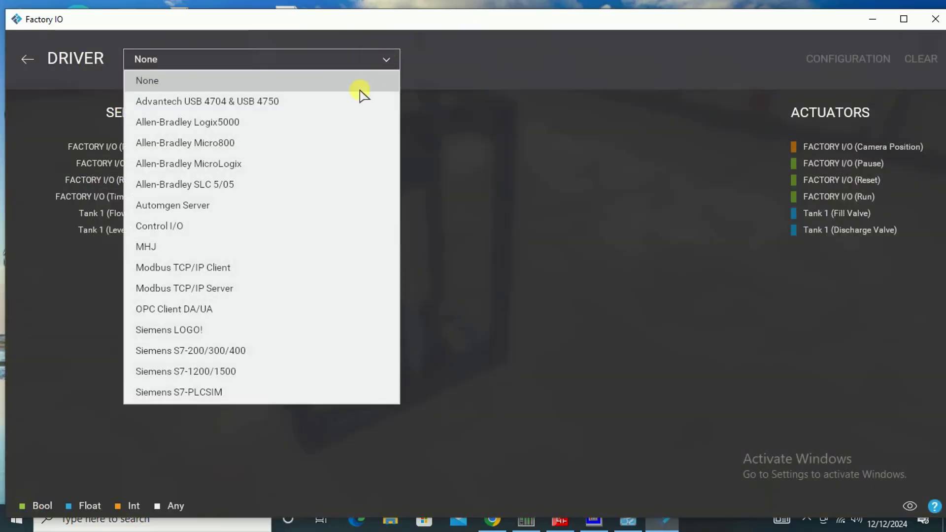
click(164, 309)
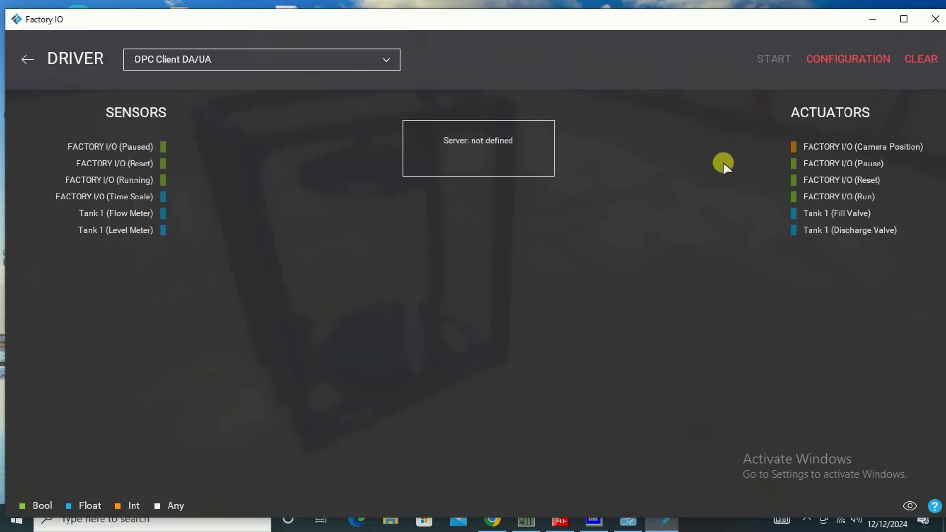
Step: Configure the OPC client to use the Mitsubishi.MXOPC.6 server, browse its items and return to the driver mapping
click(868, 55)
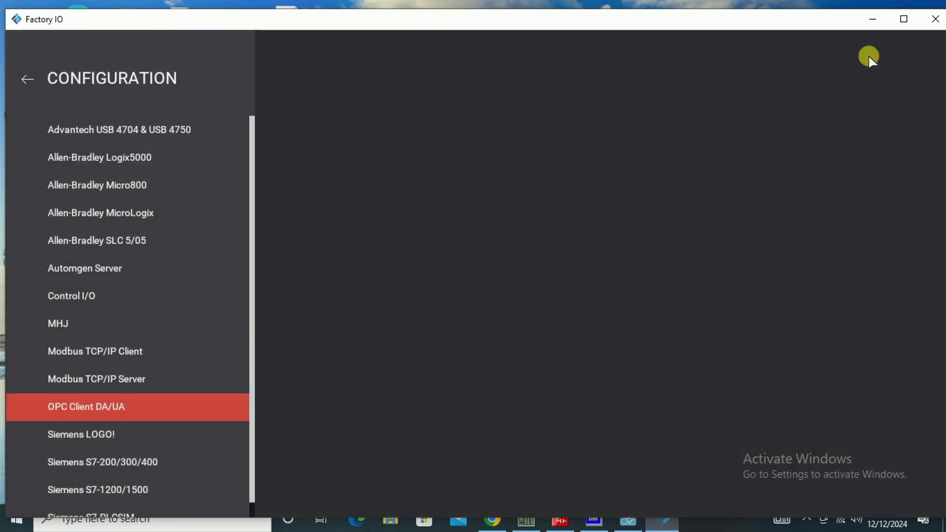
click(904, 20)
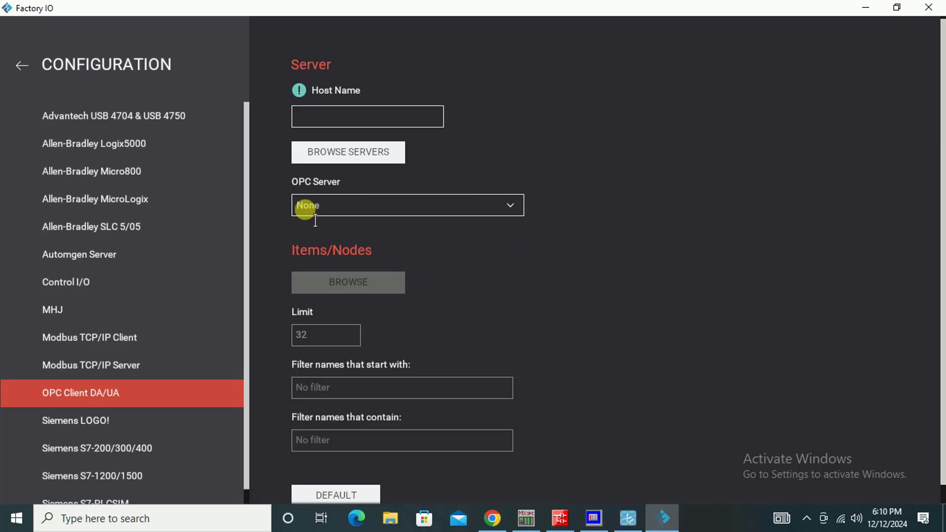
click(510, 205)
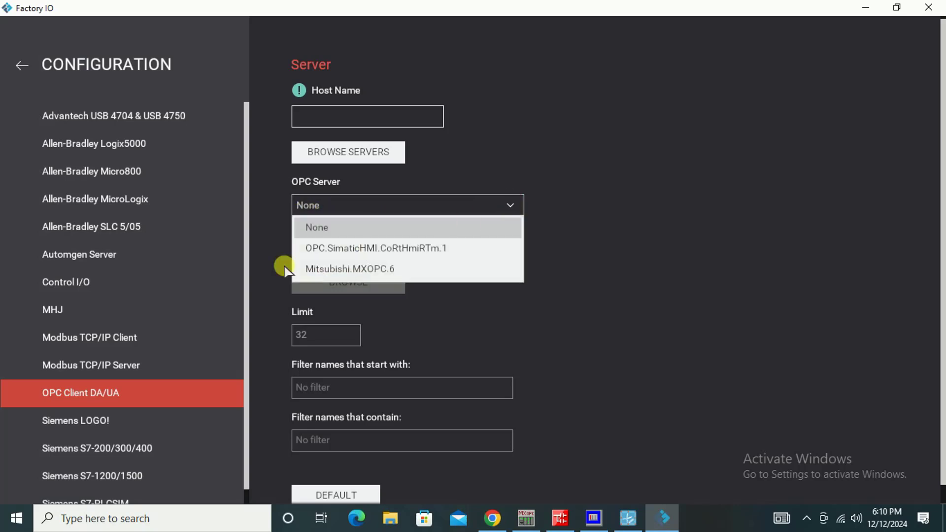
click(378, 270)
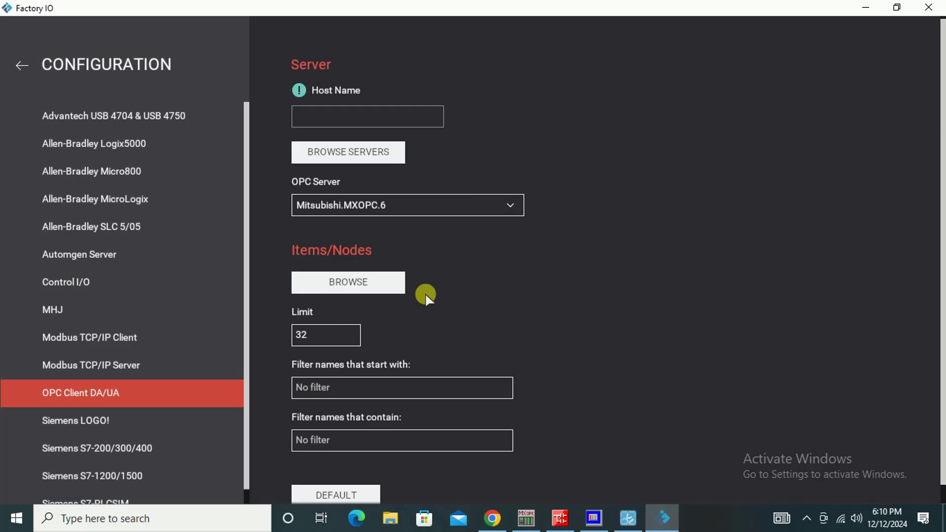
click(352, 288)
click(22, 65)
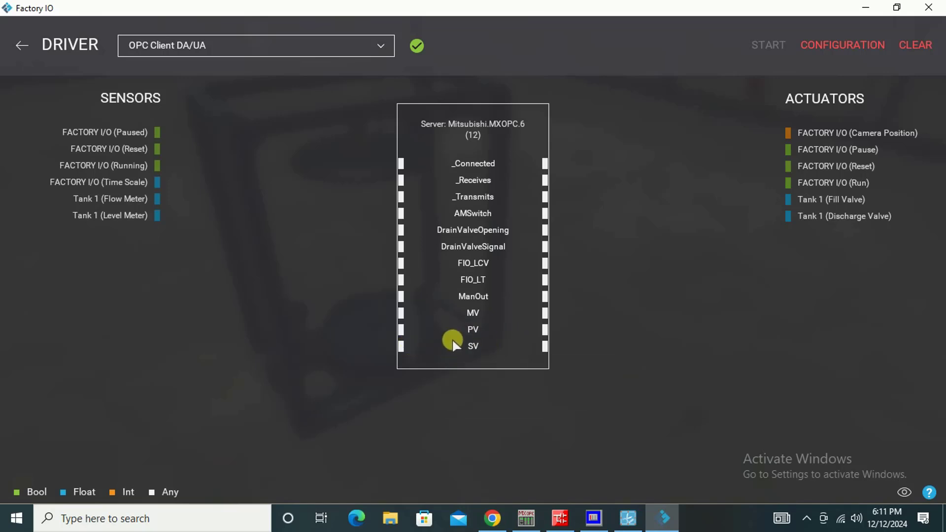
Step: Map the Tank 1 Level Meter to FIO_LT, the Fill Valve to FIO_LCV and the Discharge Valve to DrainValveSignal
drag(468, 314, 370, 363)
drag(131, 214, 376, 282)
drag(811, 193, 604, 267)
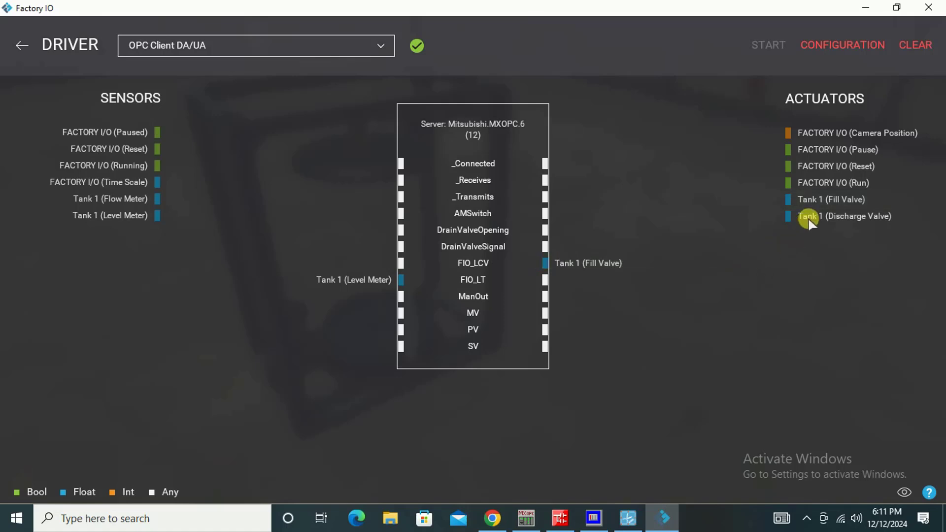
drag(810, 221, 568, 248)
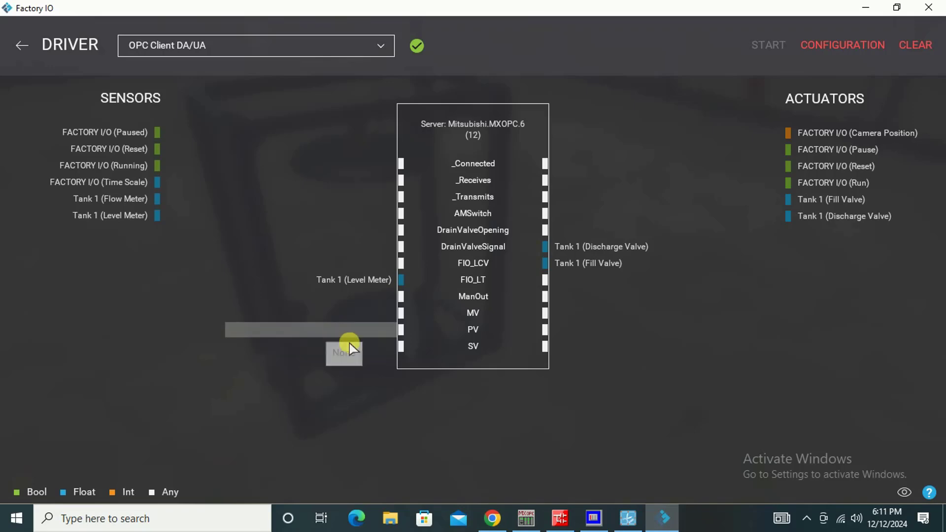
Step: Return from the driver mapping to the tank scene and start running it
click(23, 46)
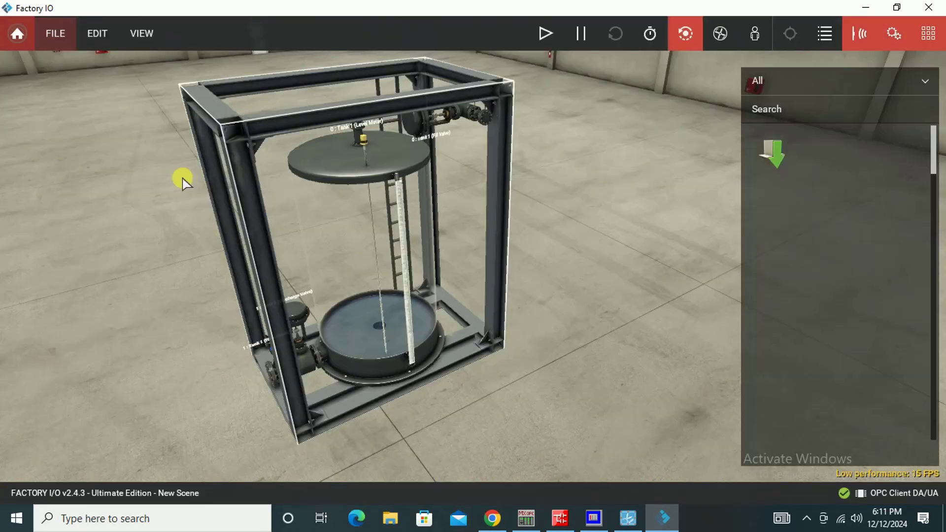
key(F5)
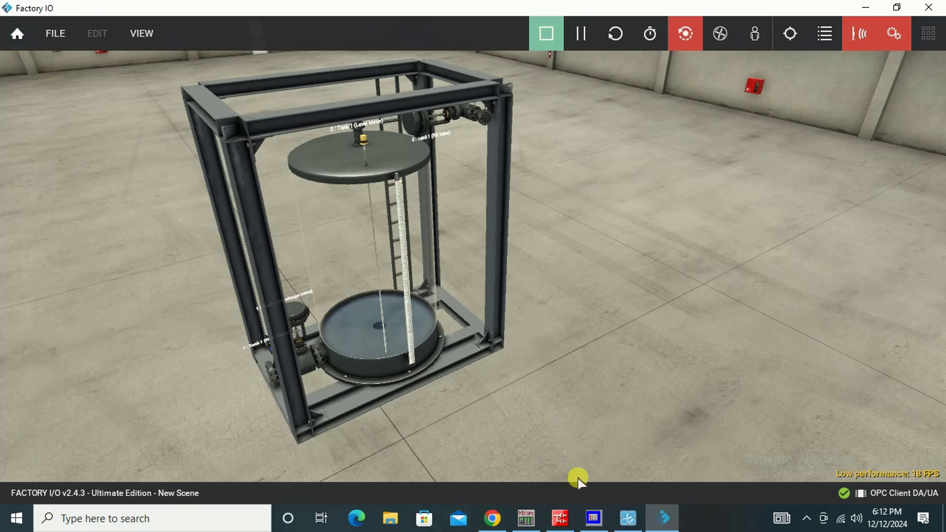
Step: Switch to MX OPC Configurator, open the PID device's tag list and turn on its monitor view
click(522, 520)
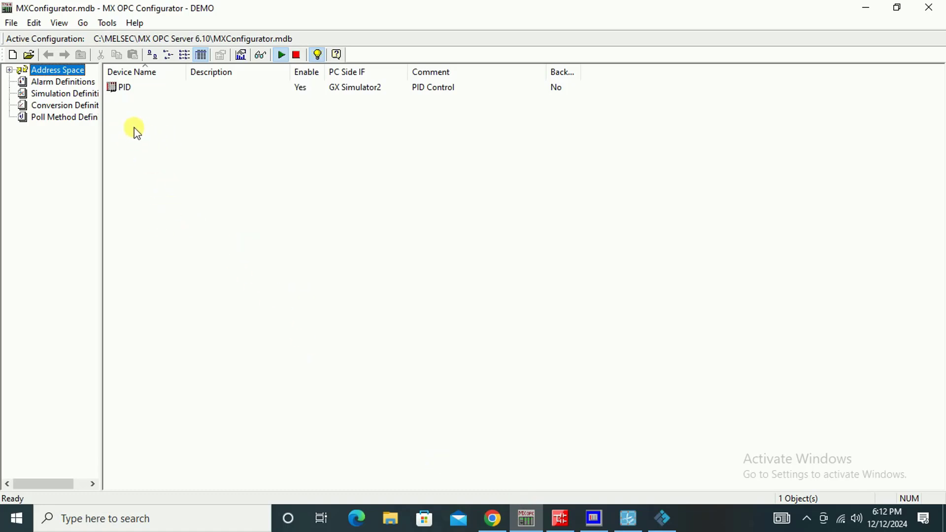
double_click(125, 89)
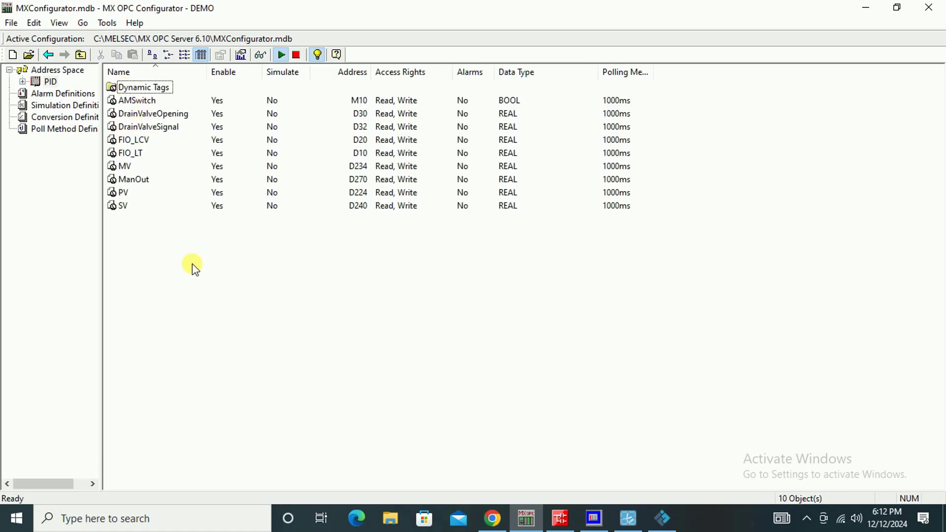
click(260, 54)
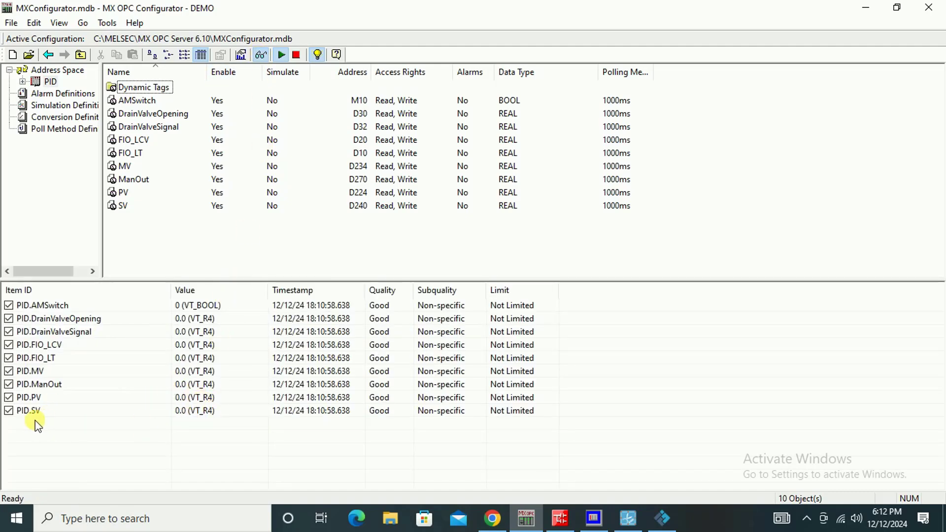
Step: Write the value 40 to the PID.SV tag as a synchronous write and switch to Factory IO
click(58, 412)
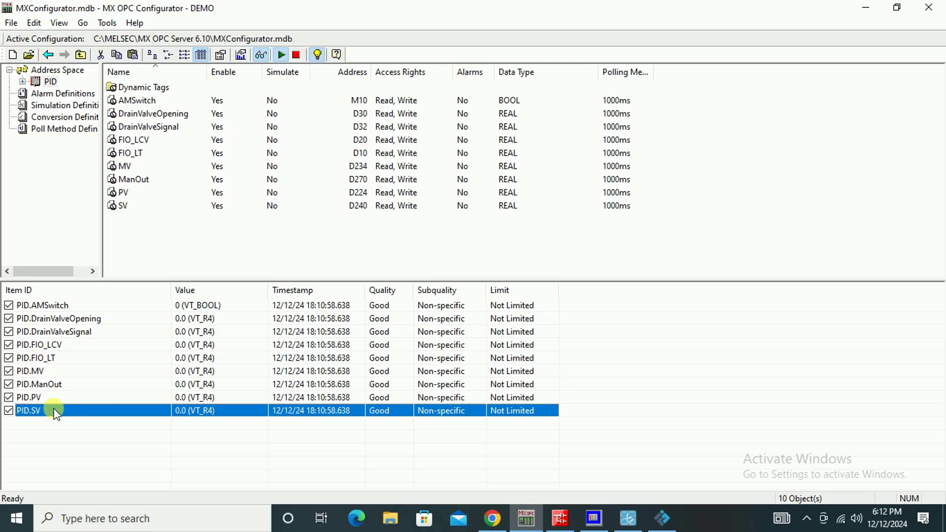
right_click(56, 414)
click(105, 416)
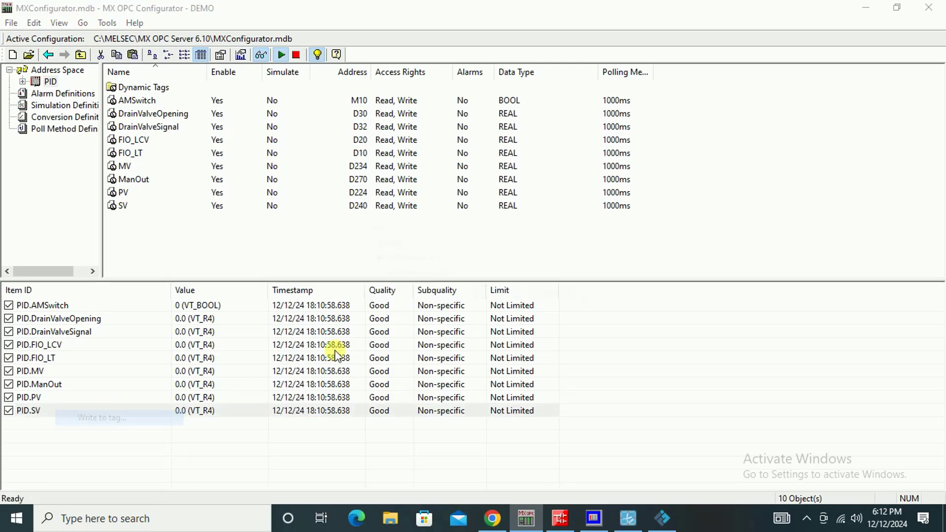
text(40)
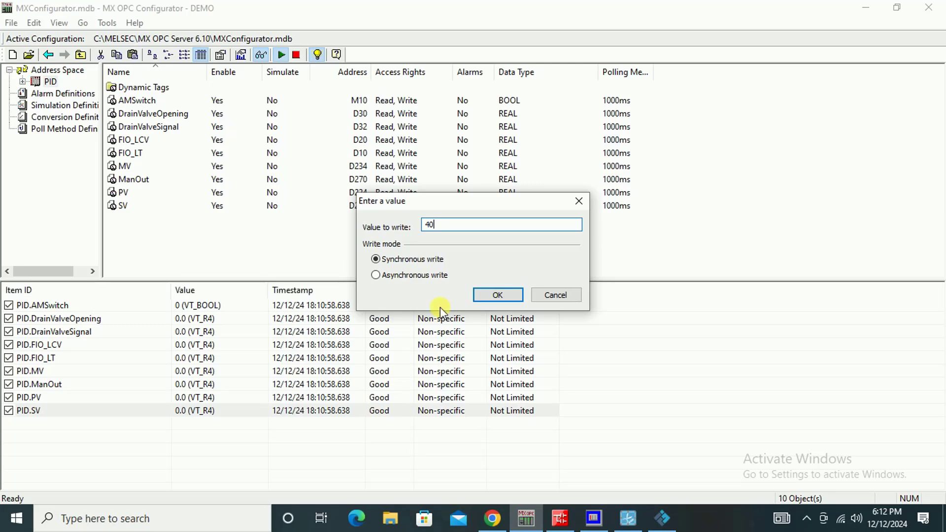
key(Return)
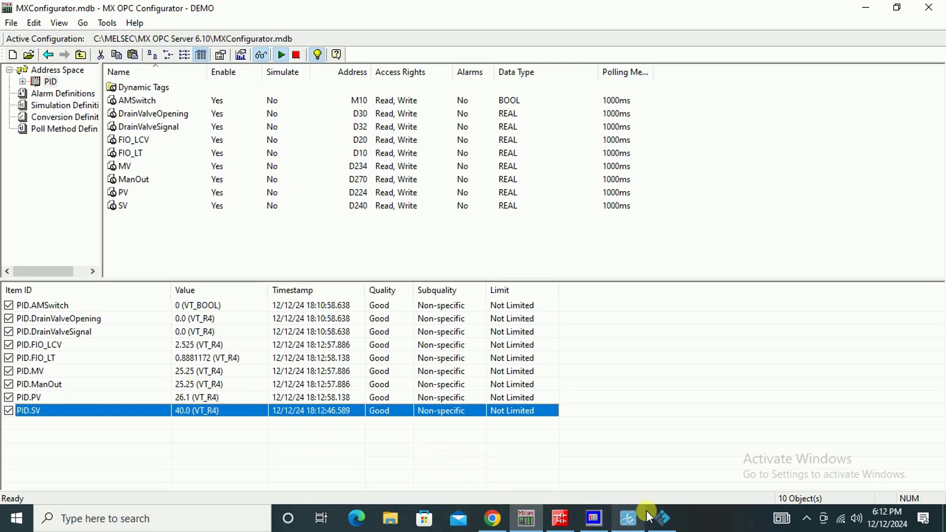
click(664, 521)
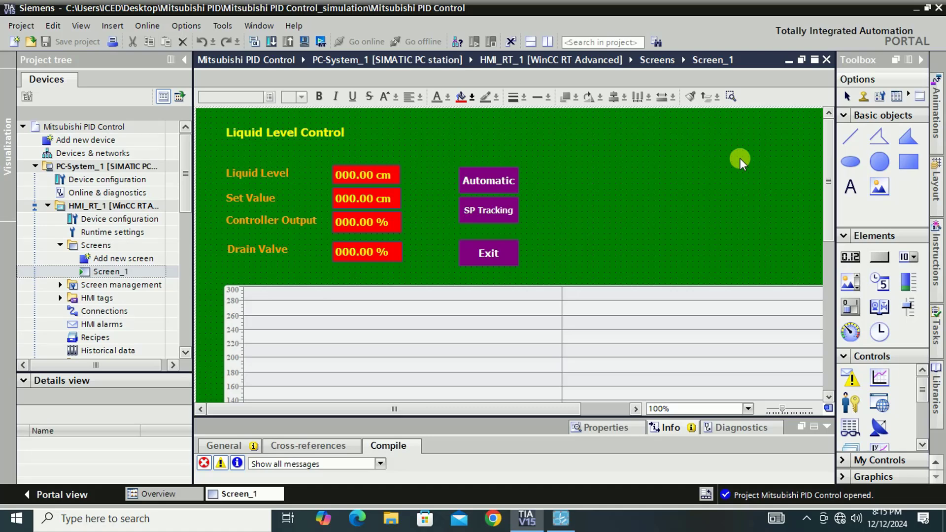
Step: Examine the Liquid Level Control layout of Screen_1 in TIA Portal, narrowing the project tree to give the screen more room
scroll(833, 147, down, 1)
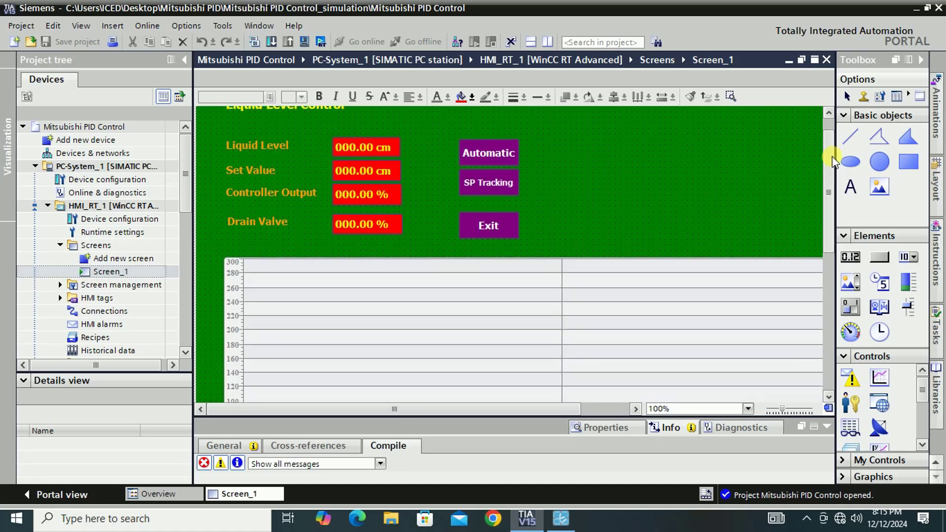
scroll(832, 144, up, 1)
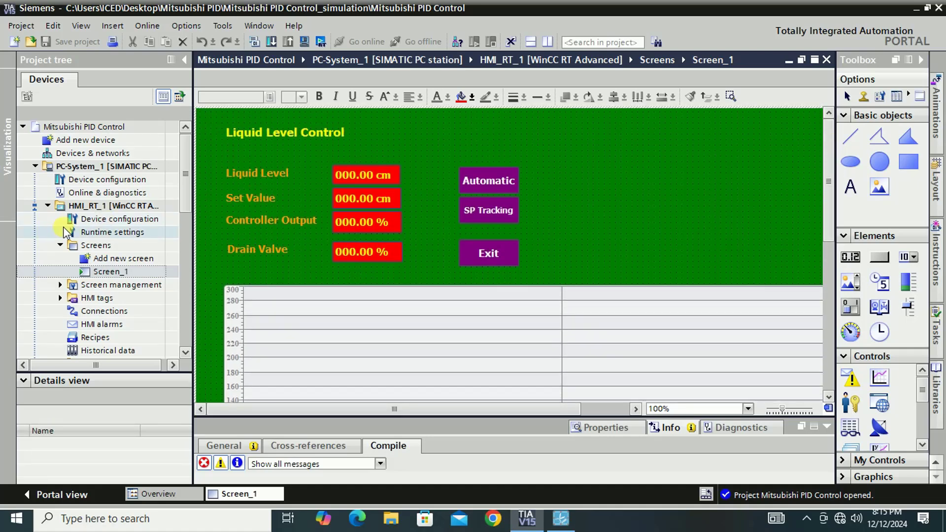
drag(202, 225, 158, 247)
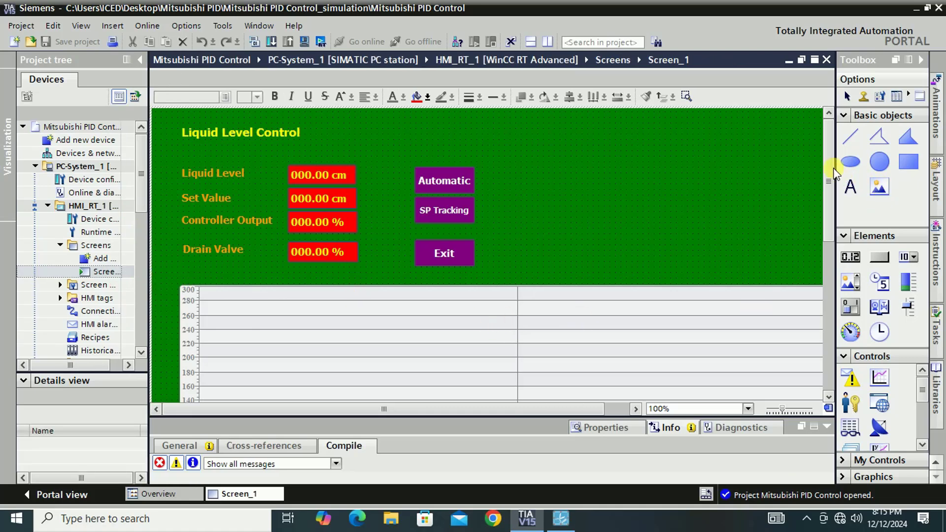
scroll(832, 182, down, 1)
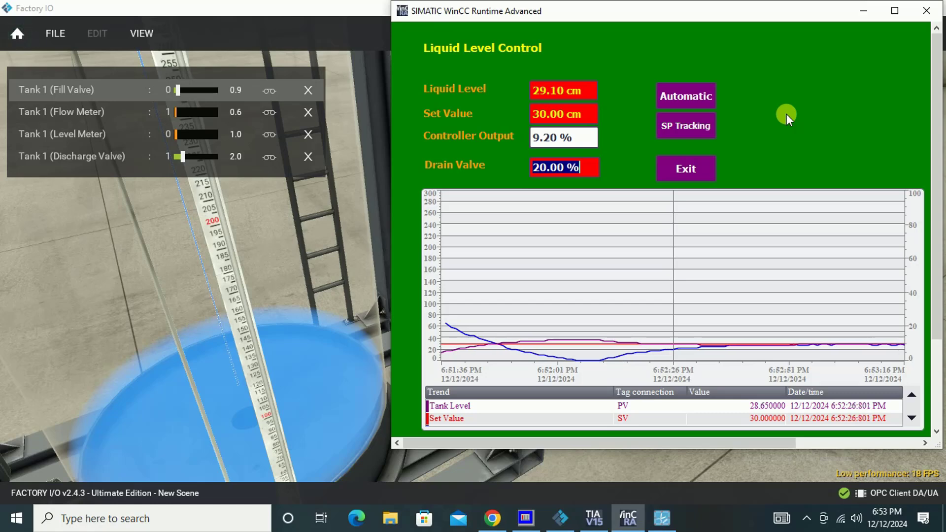
Step: Set the Set Value on the running Liquid Level Control screen to 100 cm, let the level settle, and raise it to 200 cm
click(591, 120)
text(100)
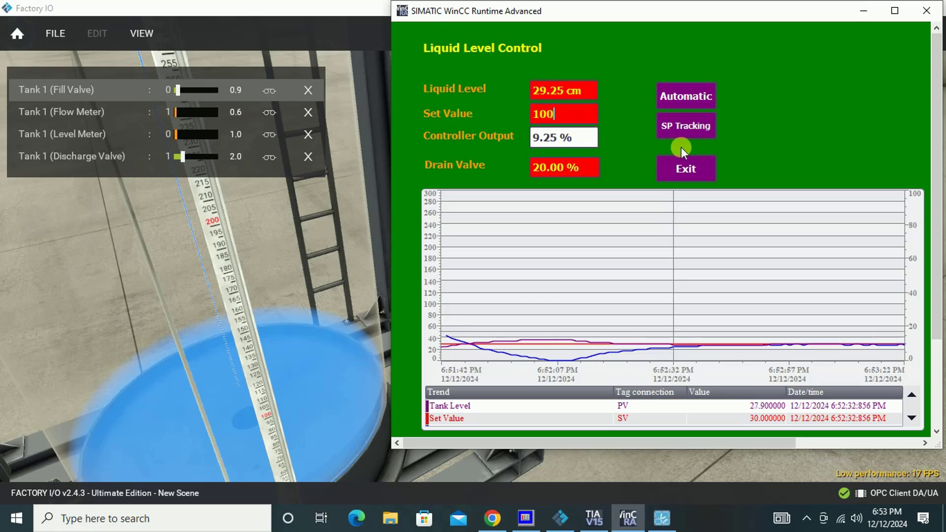
key(Return)
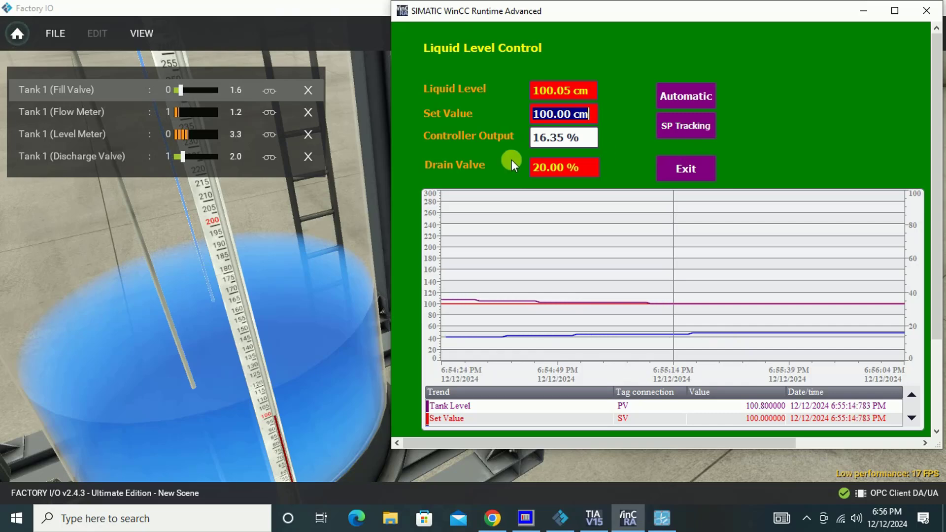
click(595, 122)
text(1600)
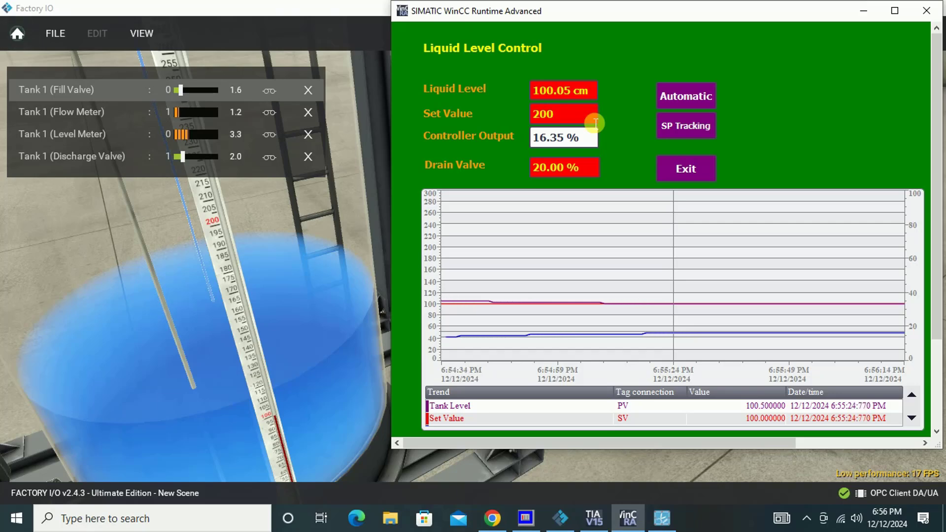
key(Return)
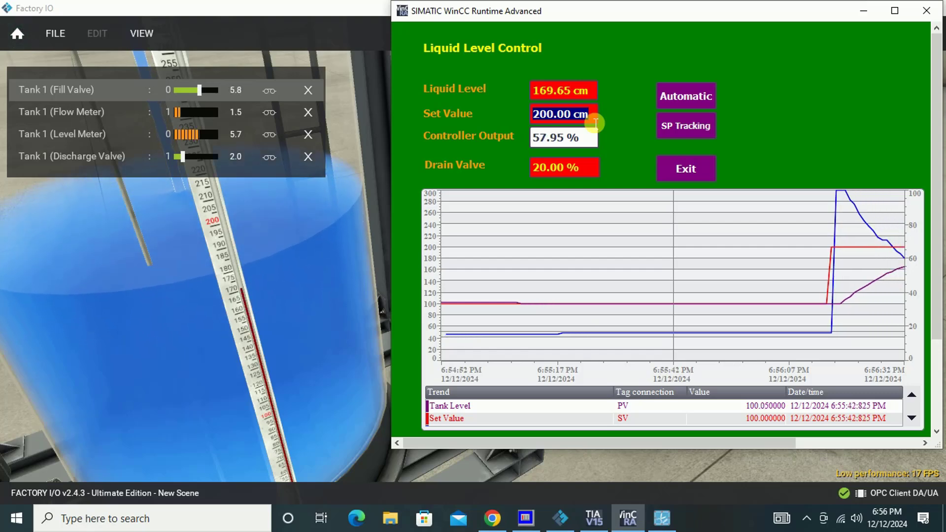
Step: Clear the docked tags from the Factory IO view and return to the WinCC Runtime window
click(148, 37)
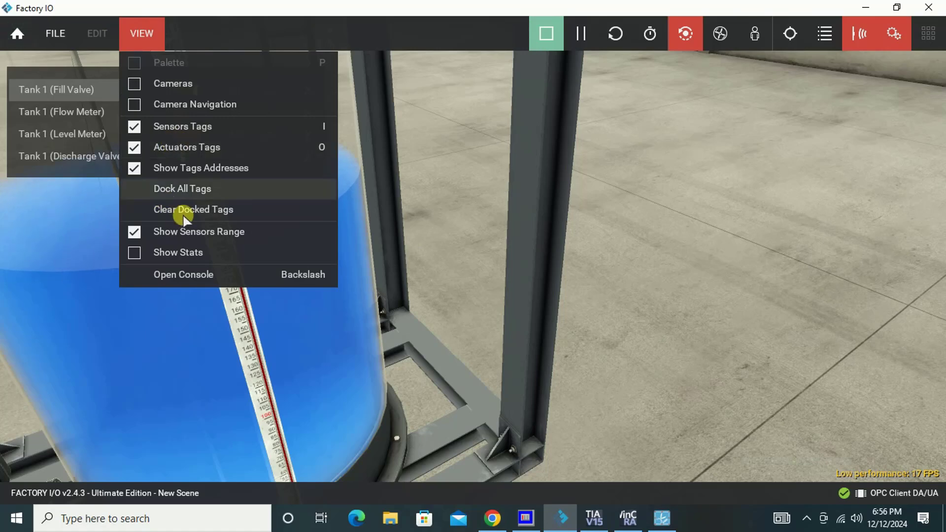
click(184, 210)
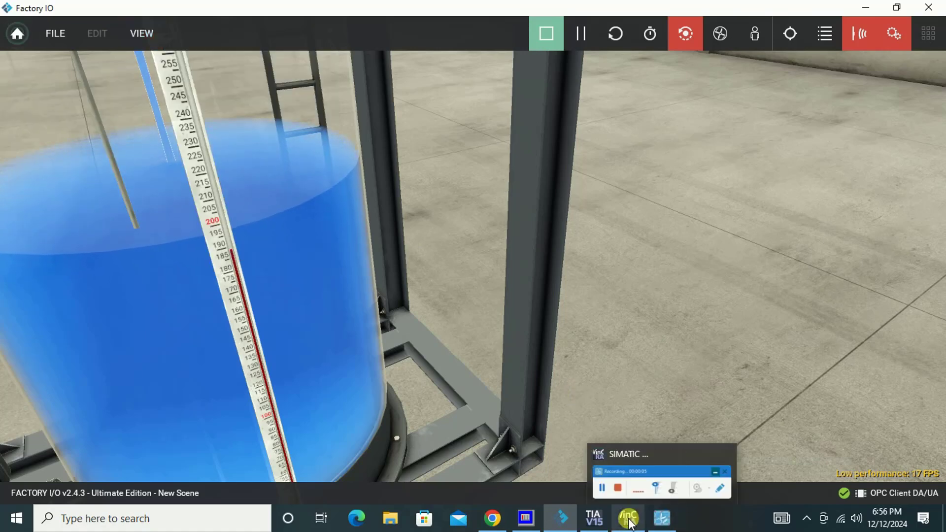
click(628, 518)
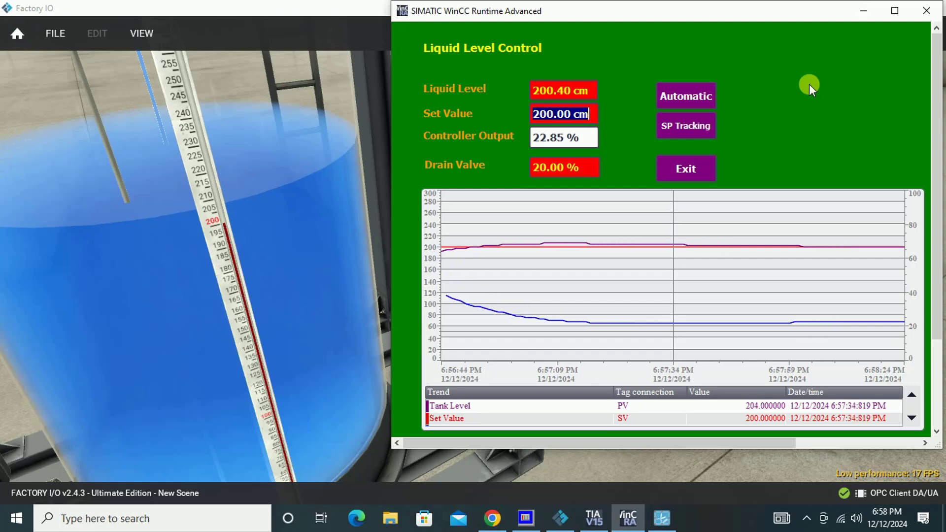
Step: Make the runtime window taller and set the Drain Valve to 40 %
drag(701, 448, 692, 511)
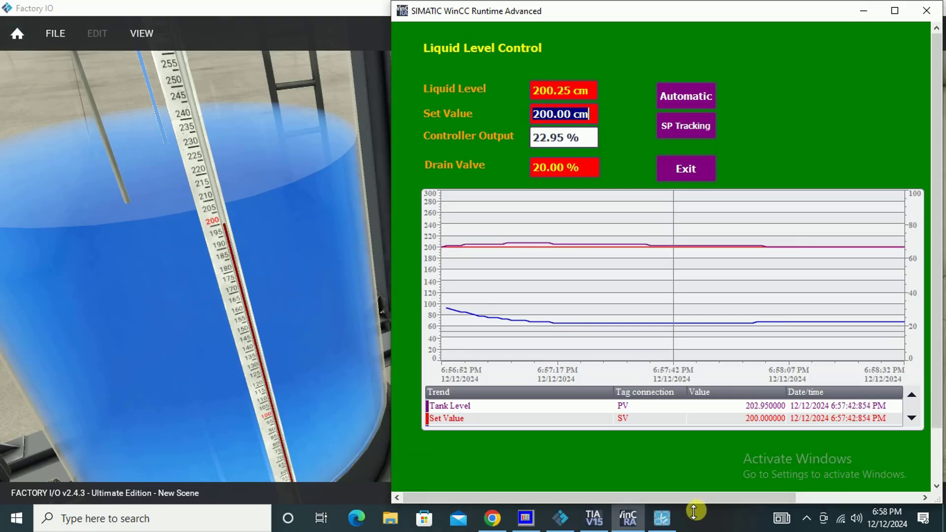
click(577, 166)
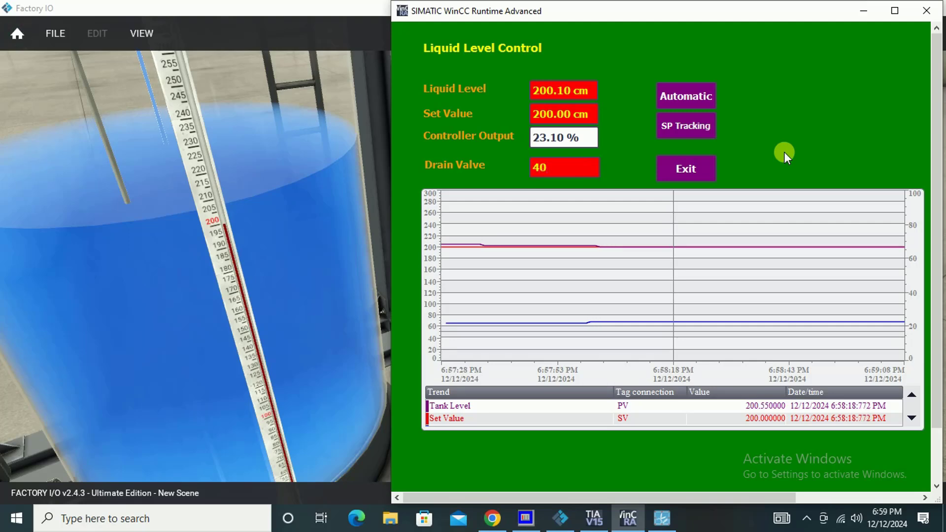
key(Return)
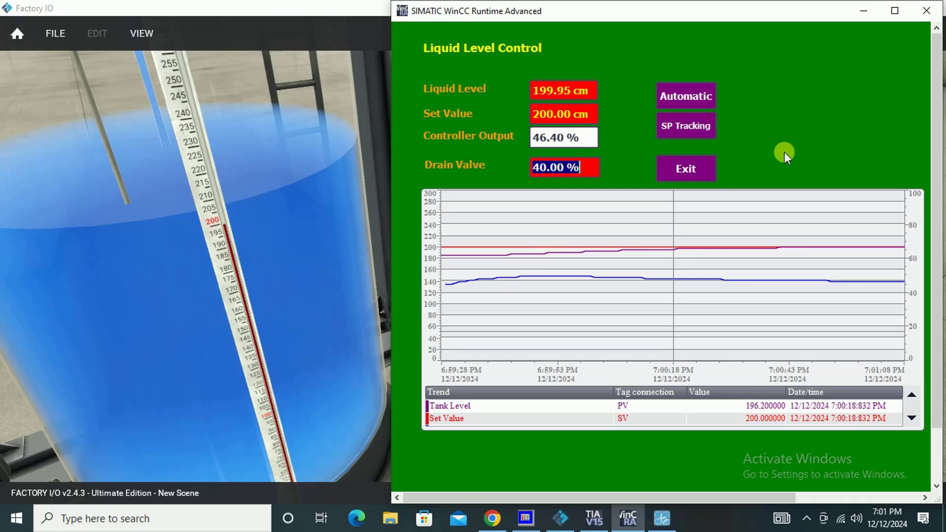
Step: Switch the controller from automatic to manual mode and set the Drain Valve to 30 %
click(699, 103)
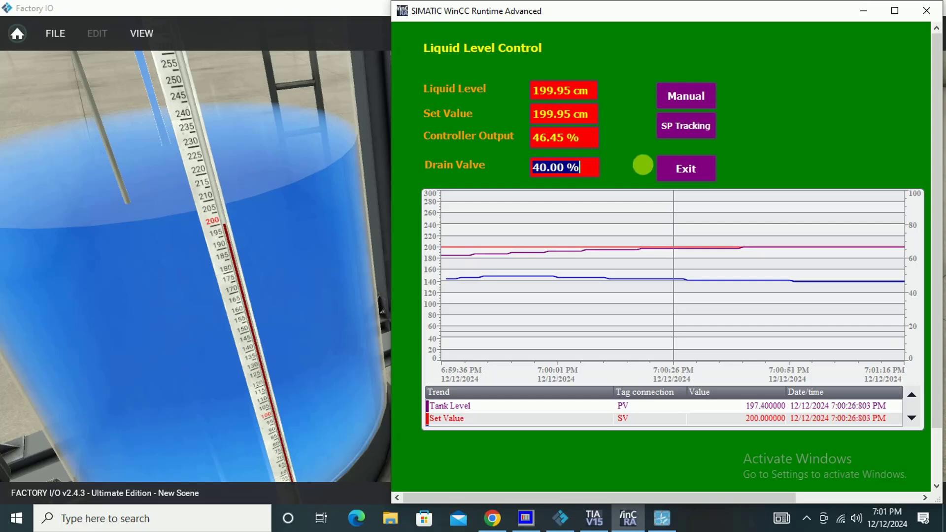
text(30)
key(Return)
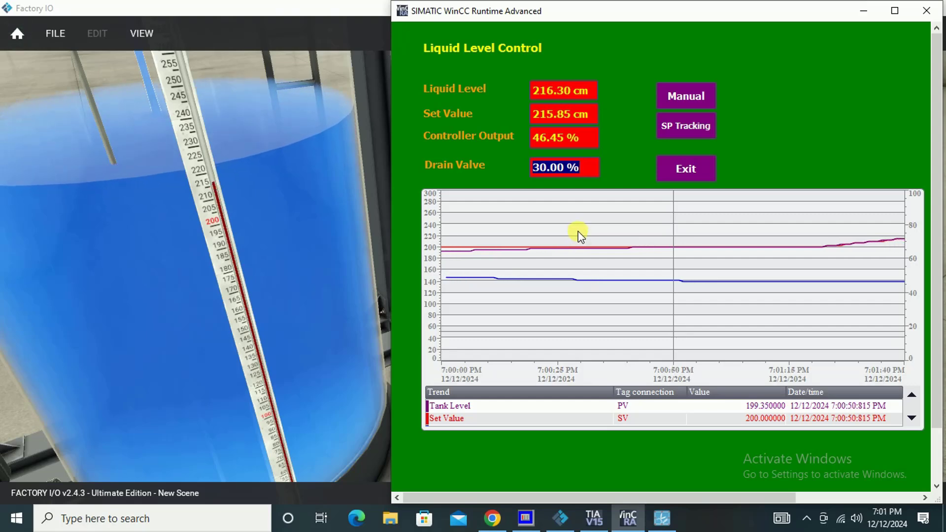
Step: Set the Drain Valve to 50 %, let the level fall, and switch the controller back to automatic mode
click(594, 171)
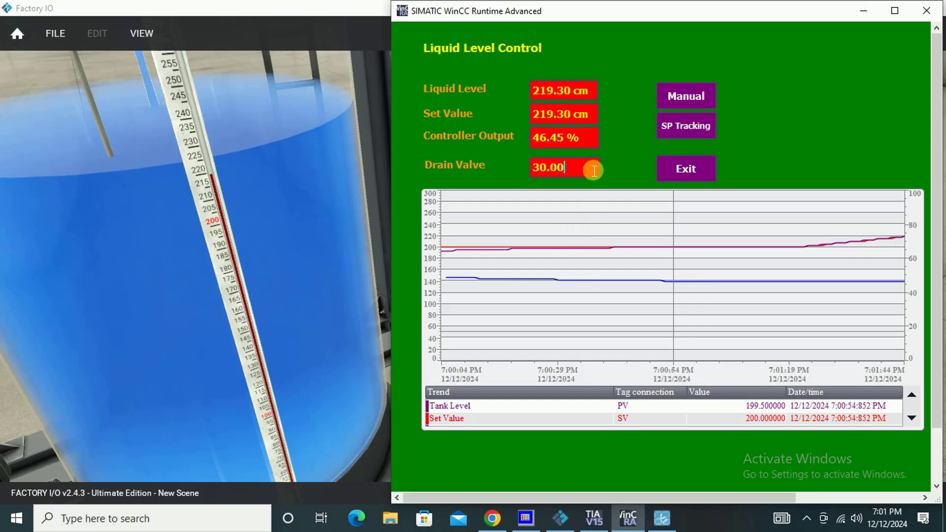
key(BackSpace)
key(BackSpace)
key(BackSpace)
key(BackSpace)
key(BackSpace)
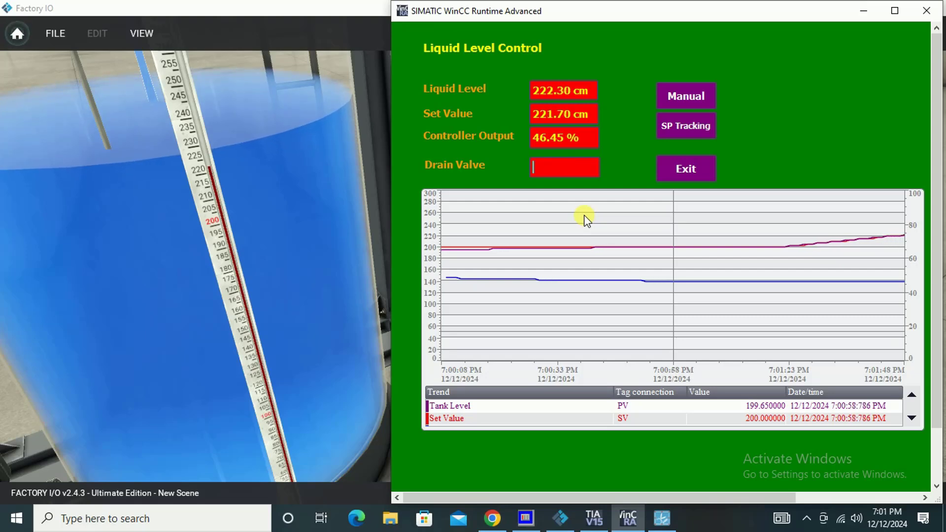
text(50)
key(Return)
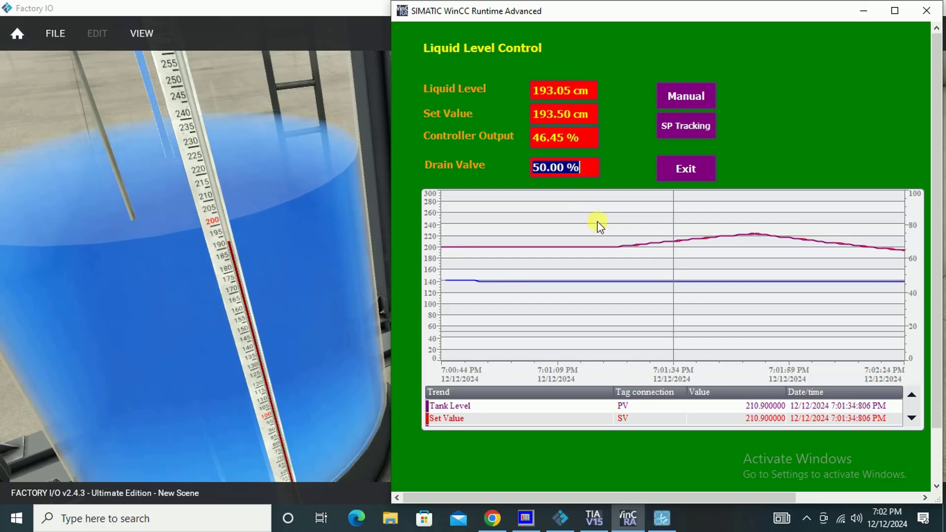
click(697, 97)
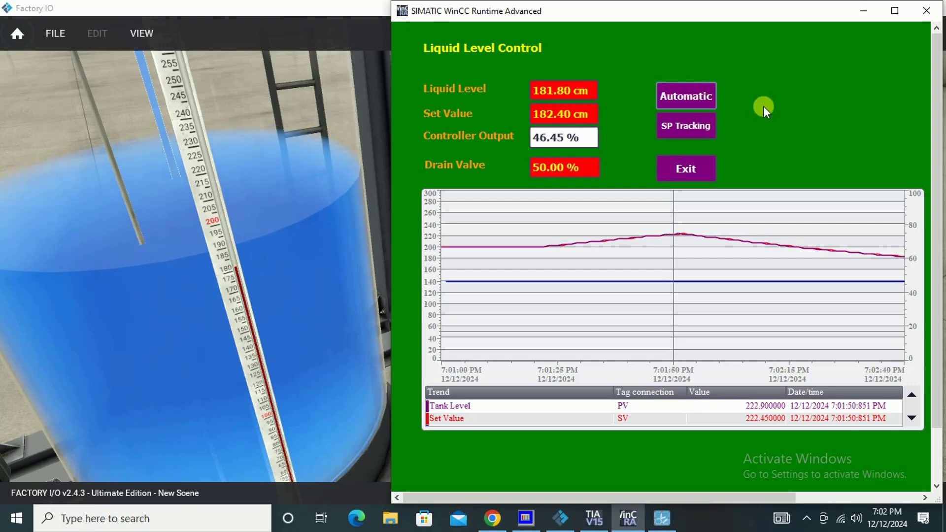